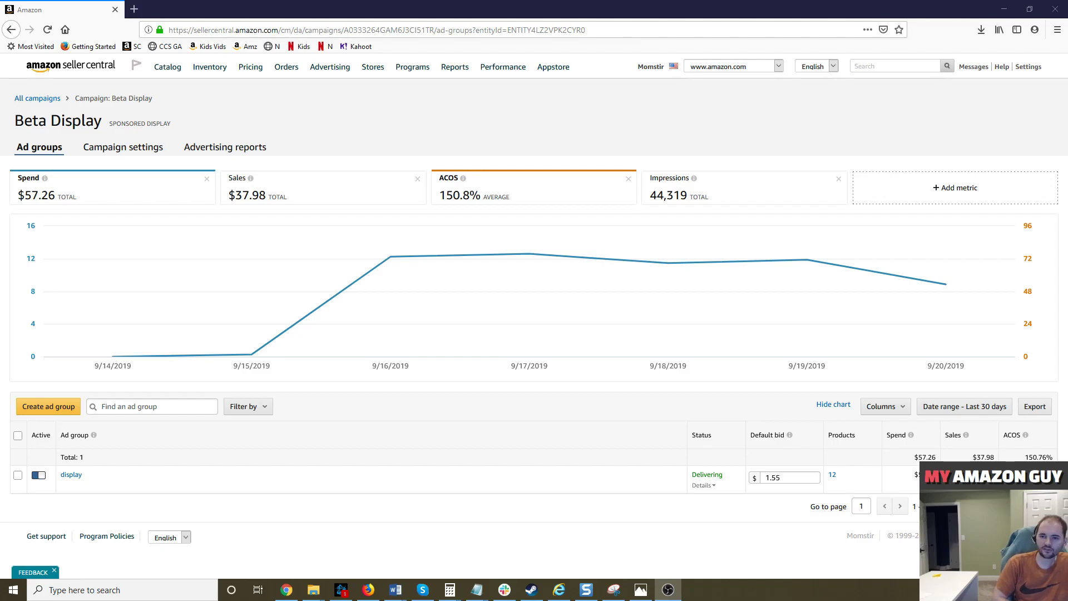
Plot the Beta Display campaign's Sales and Spend on the chart in place of ACOS
click(267, 138)
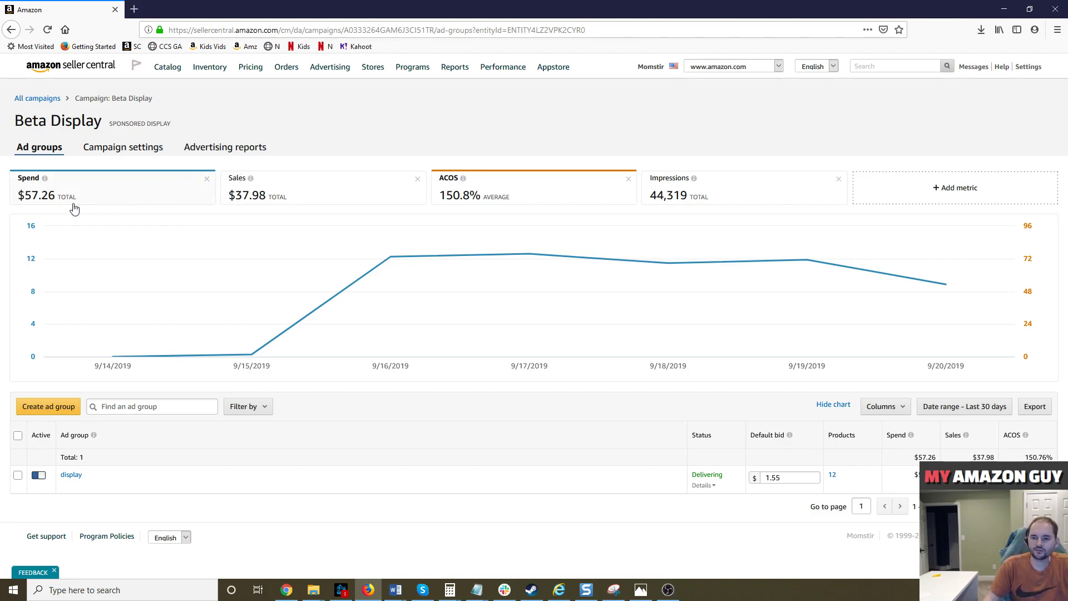
drag(228, 197, 262, 198)
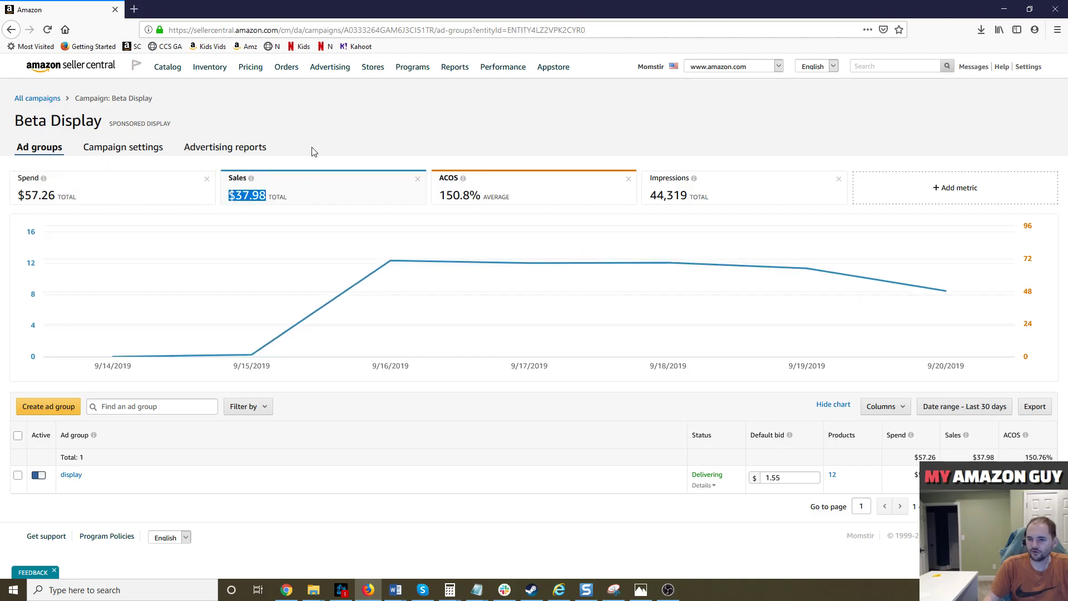
click(156, 192)
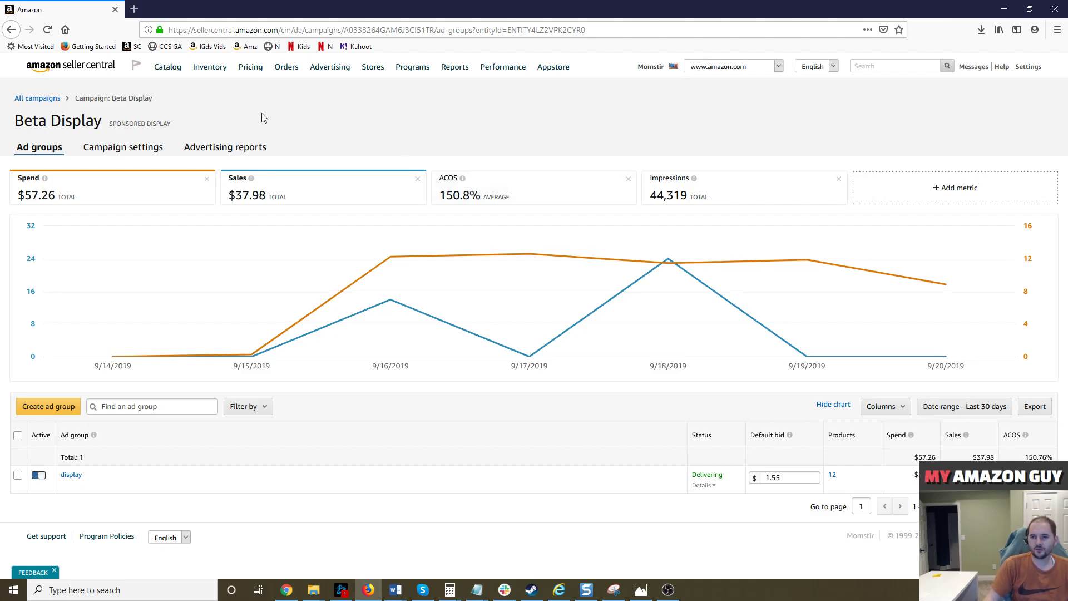
Open Campaign Manager in a new tab and start creating a new campaign
mouse_move(334, 70)
right_click(350, 88)
click(384, 88)
click(189, 14)
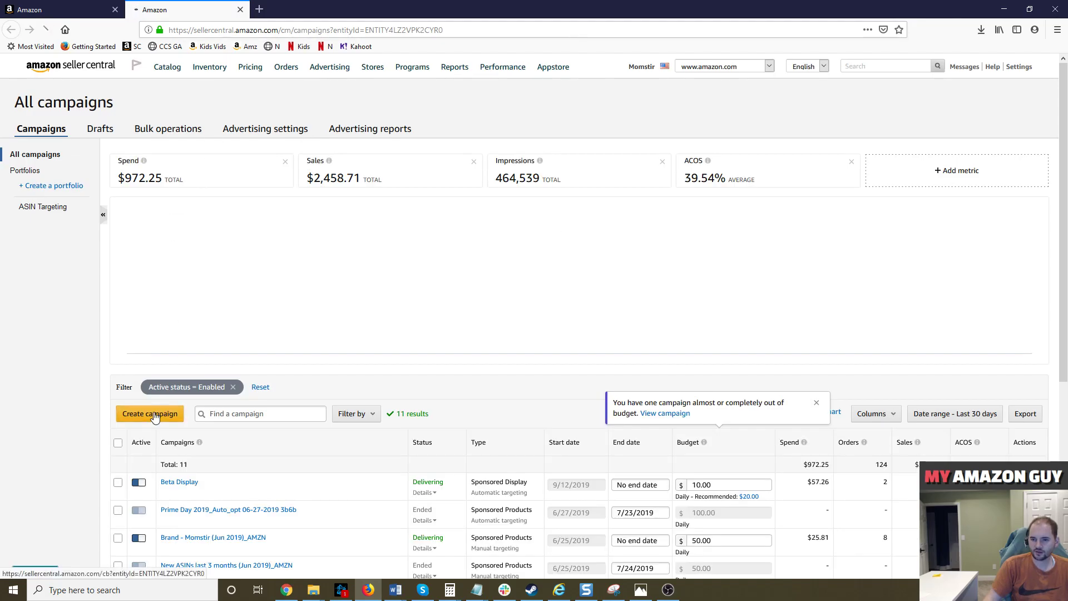
click(155, 416)
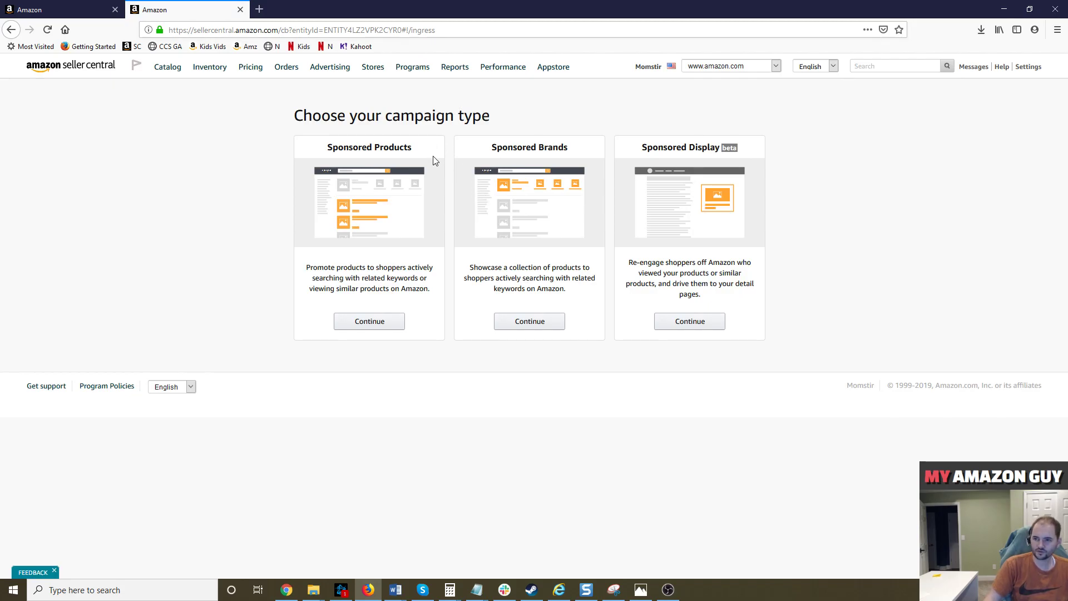
Highlight the Sponsored Products, Sponsored Brands and Sponsored Display types in turn, then open a blank tab
drag(435, 161, 325, 158)
drag(483, 159, 710, 152)
click(732, 158)
click(666, 135)
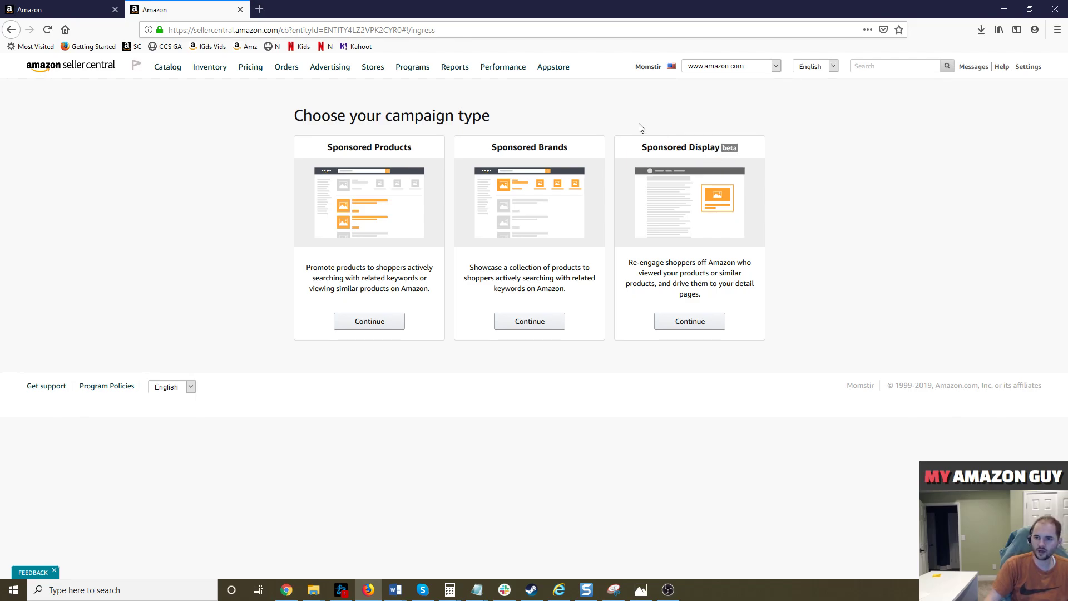
click(259, 9)
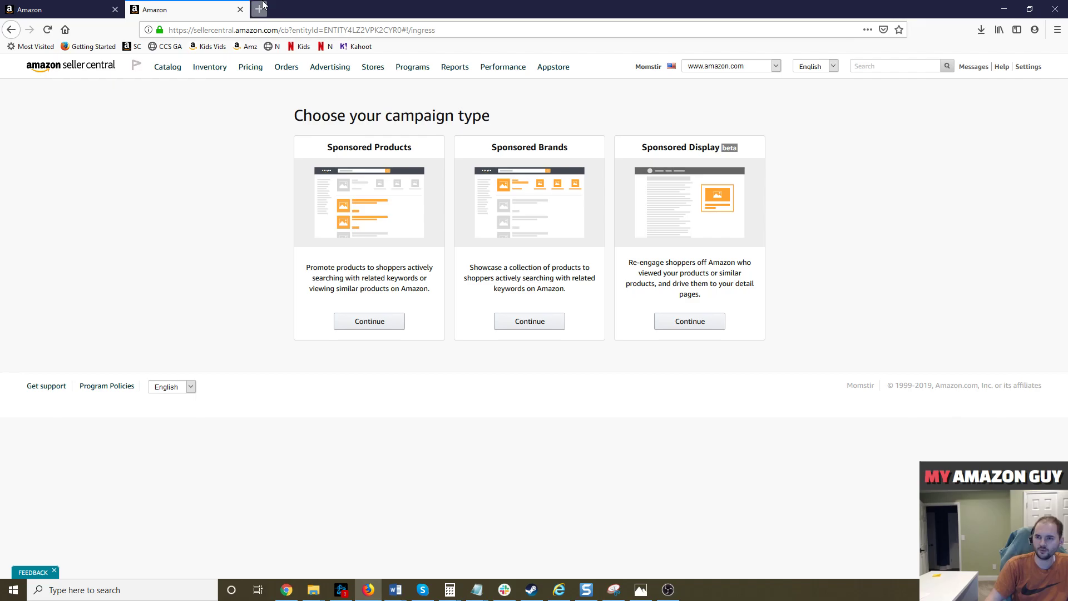
Load Amazon.com and search for 'momstir'
text(am)
key(Return)
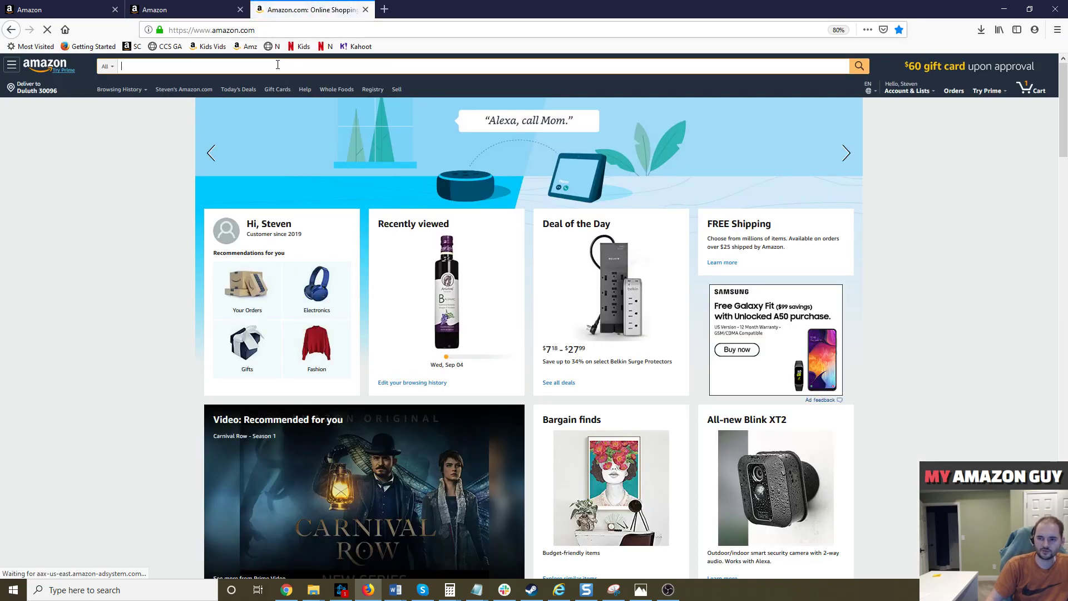
click(278, 65)
text(momstir)
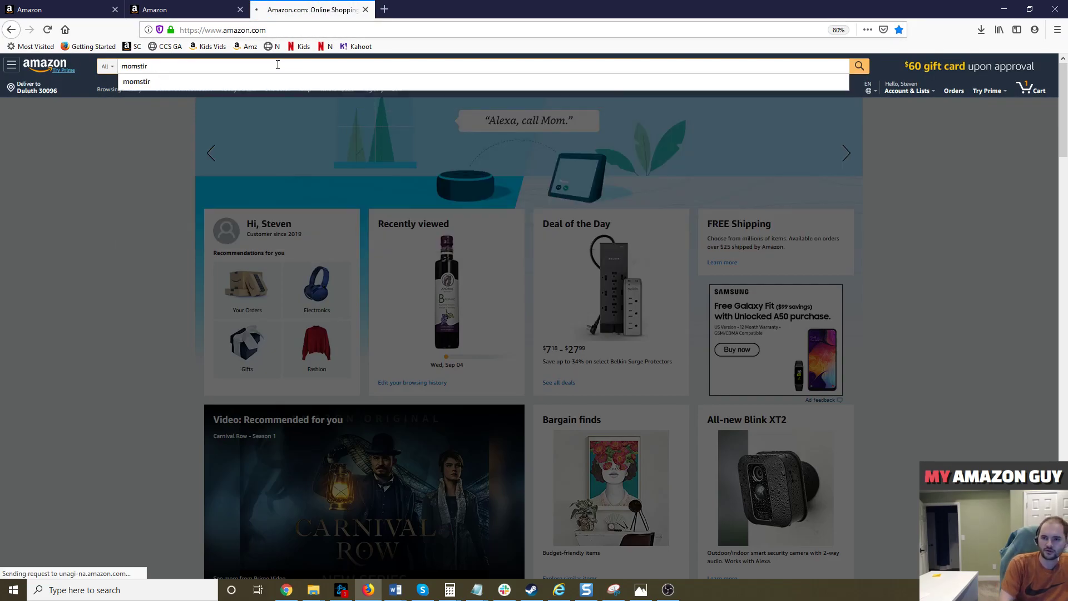
key(Return)
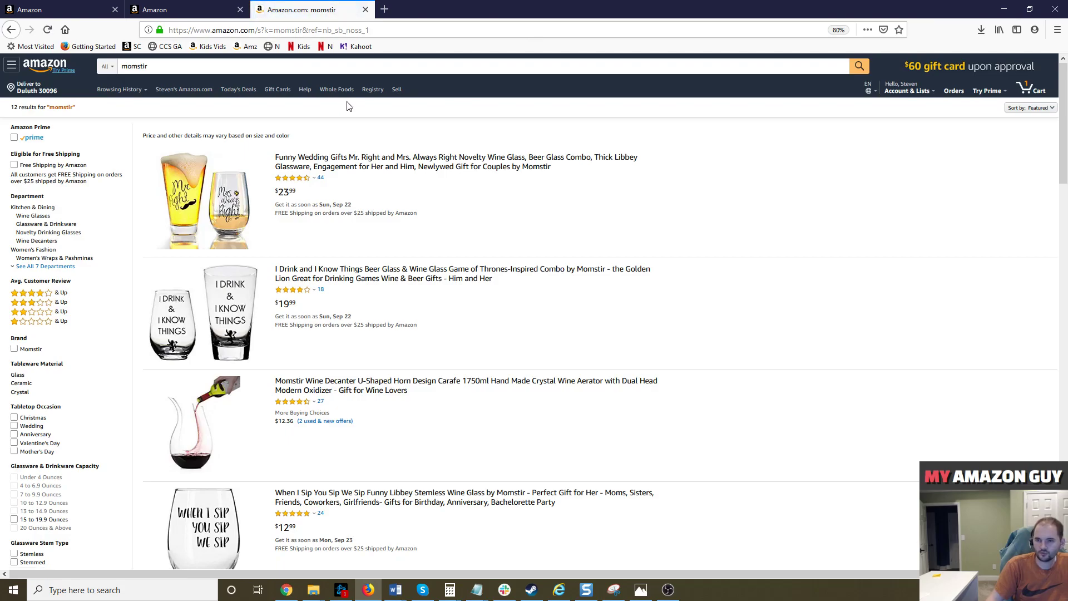
Replace the search with 'funny wine glass' and run it
key(ctrl+l)
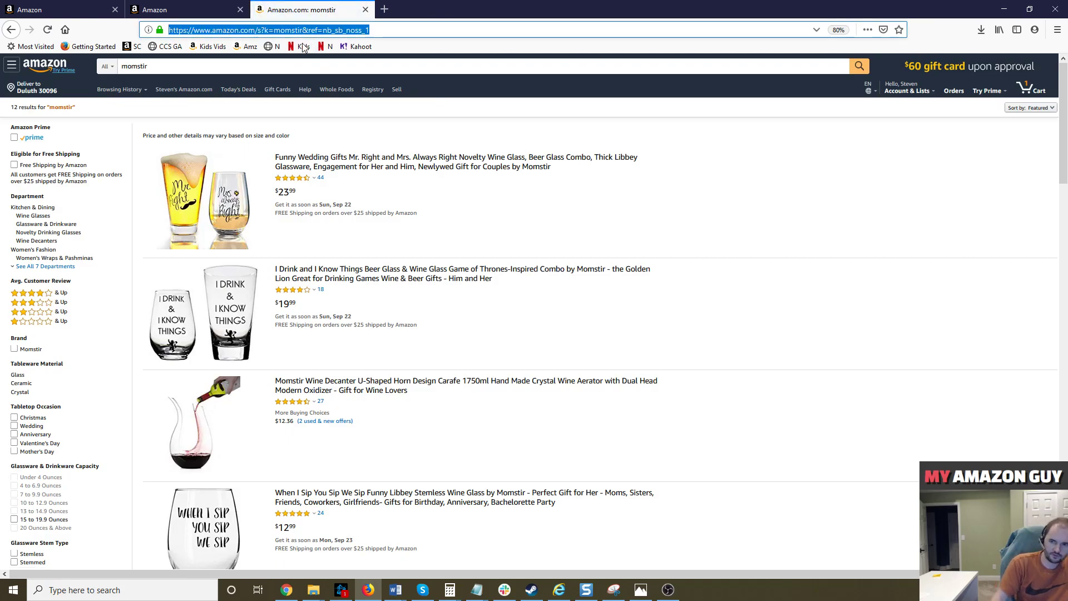
double_click(230, 64)
text(funny w)
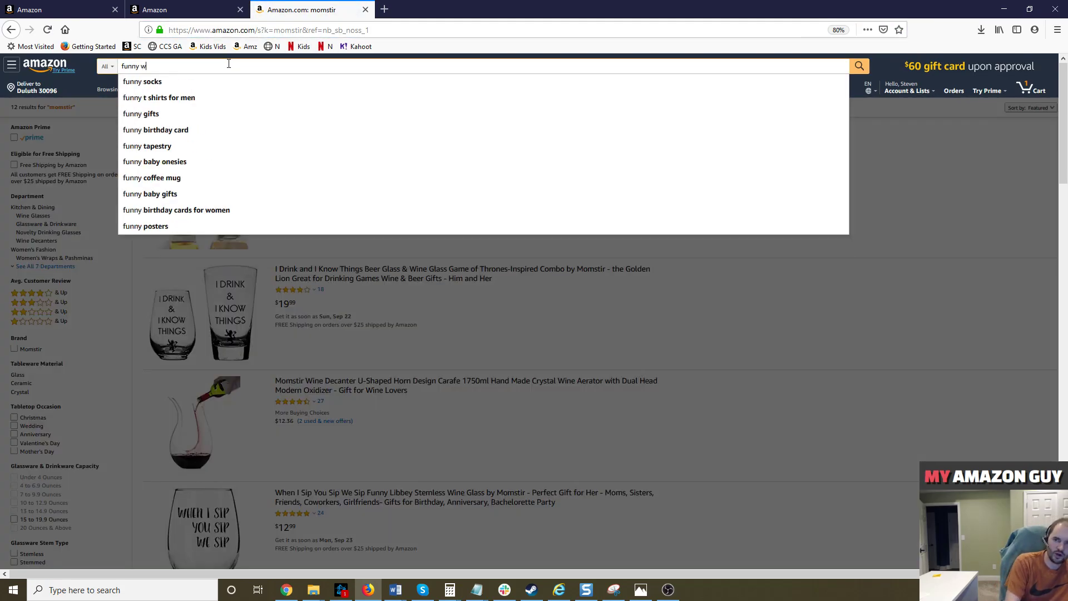
text(ine glass)
key(Return)
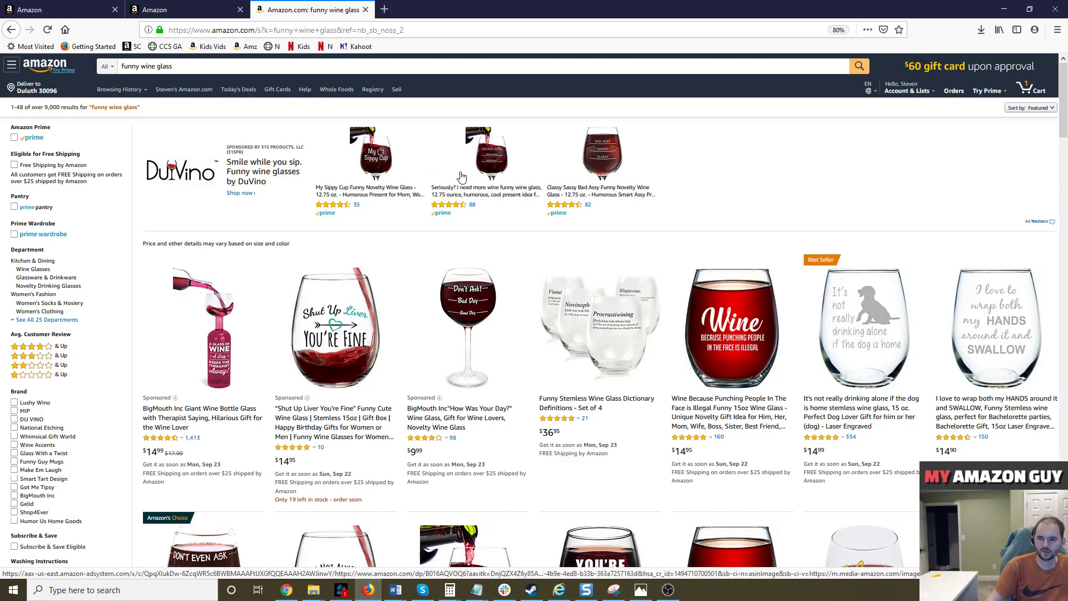
Highlight the first sponsored wine-glass listing and then the whole first product row
scroll(180, 337, down, 2)
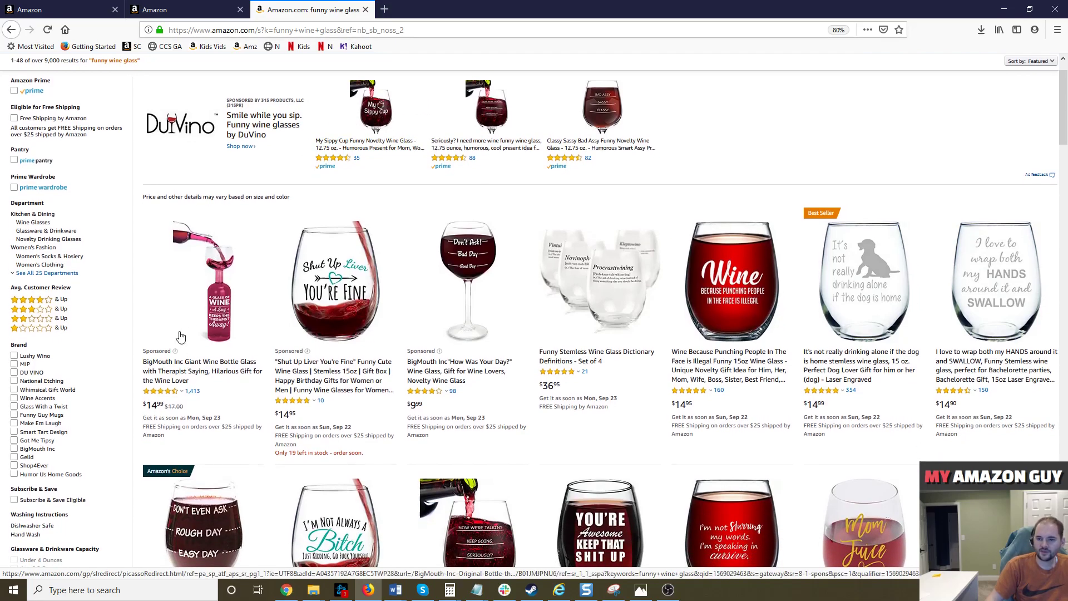
drag(141, 357, 318, 359)
click(134, 354)
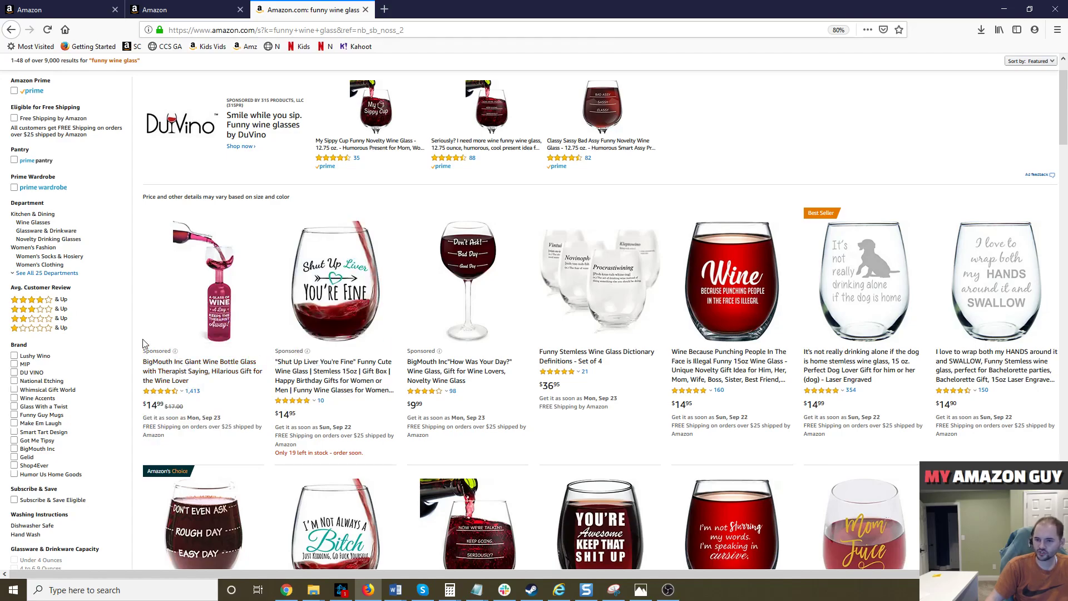
drag(165, 352, 135, 356)
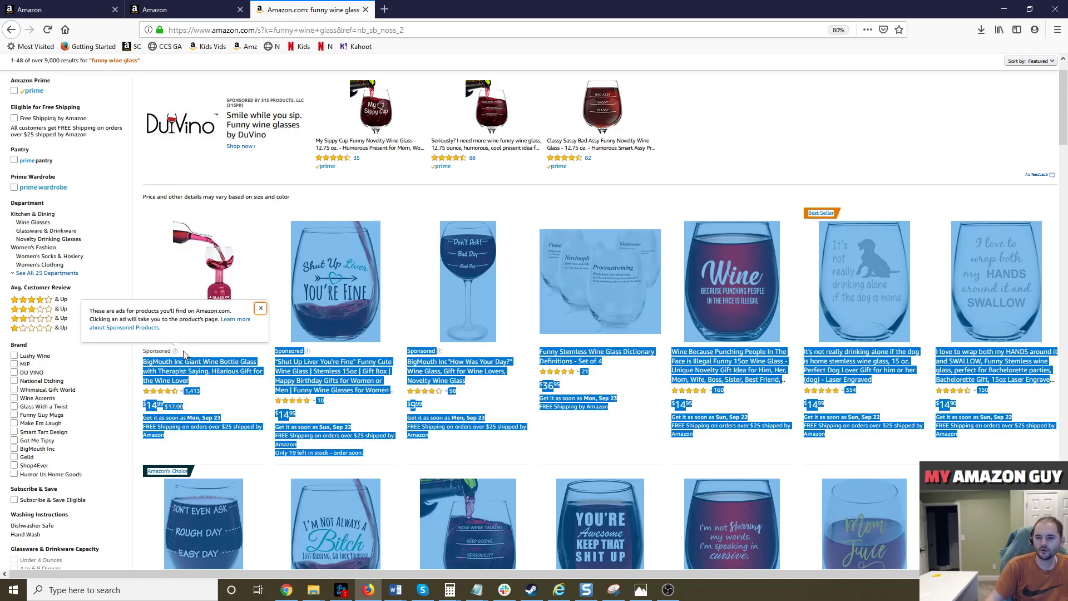
click(135, 355)
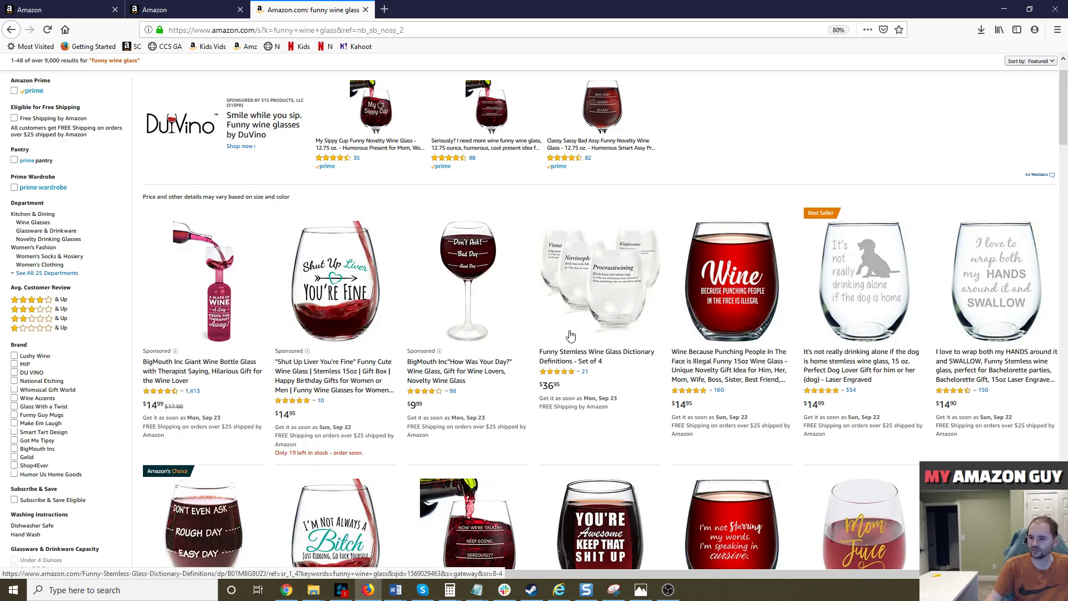
Show the Sponsored info explanation, scroll the results, and return to Seller Central's campaign-type chooser
click(174, 351)
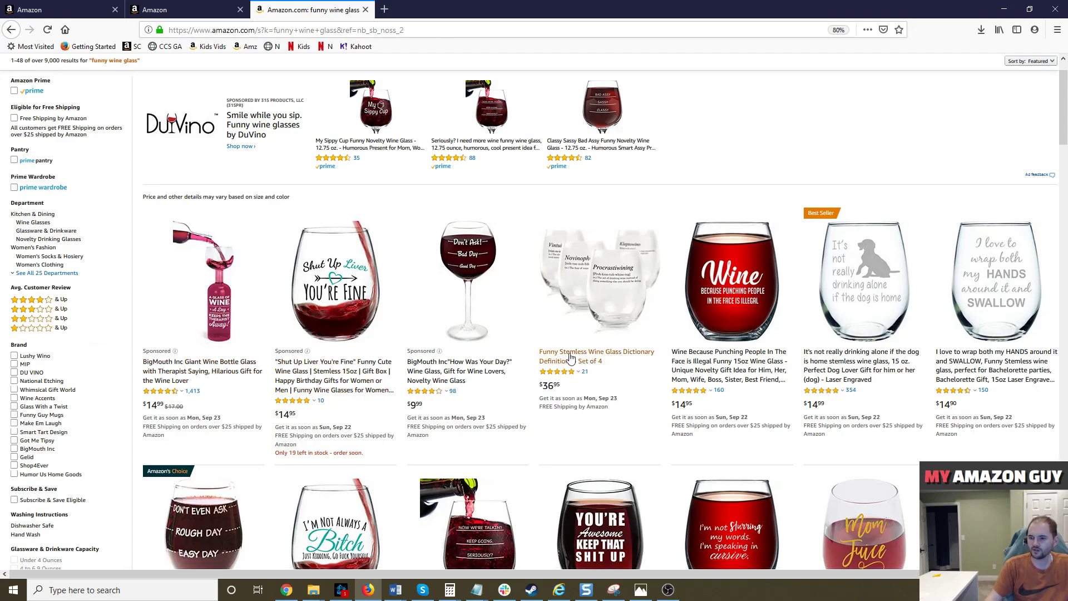
scroll(802, 351, down, 3)
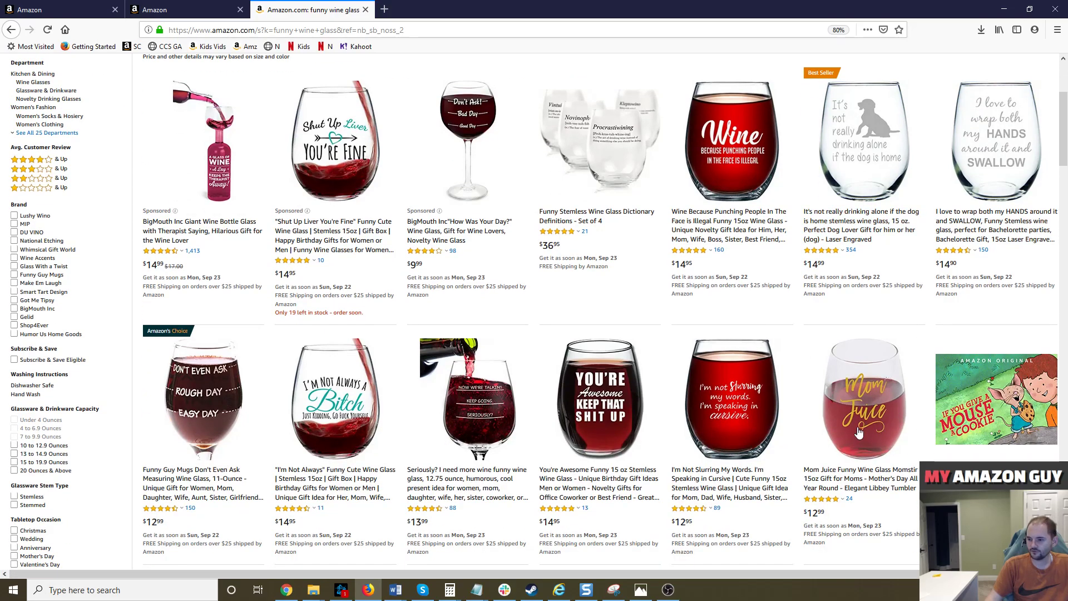
scroll(648, 328, up, 2)
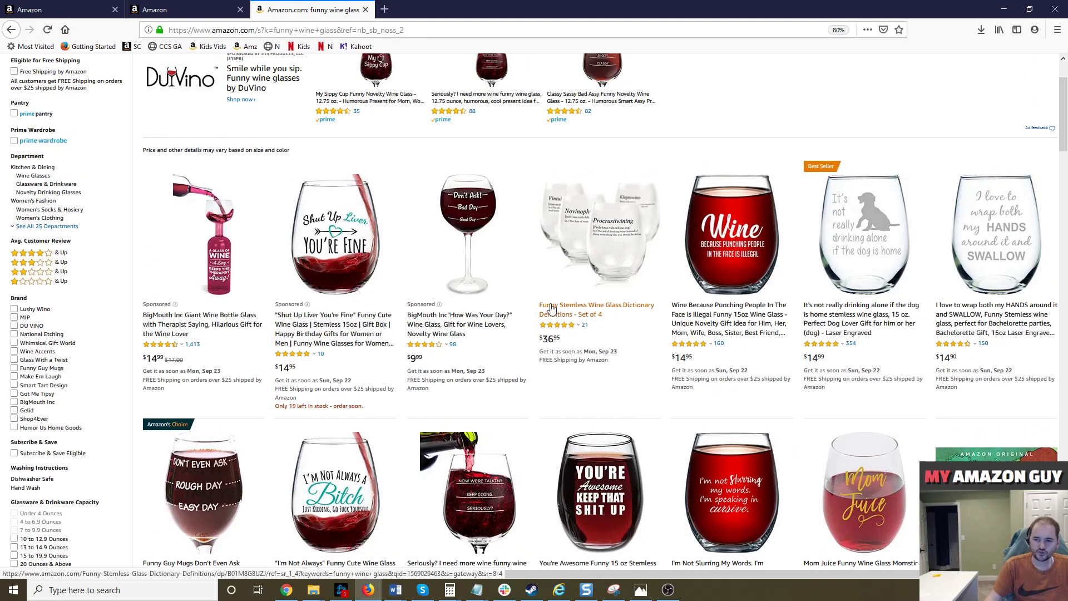
scroll(470, 236, up, 2)
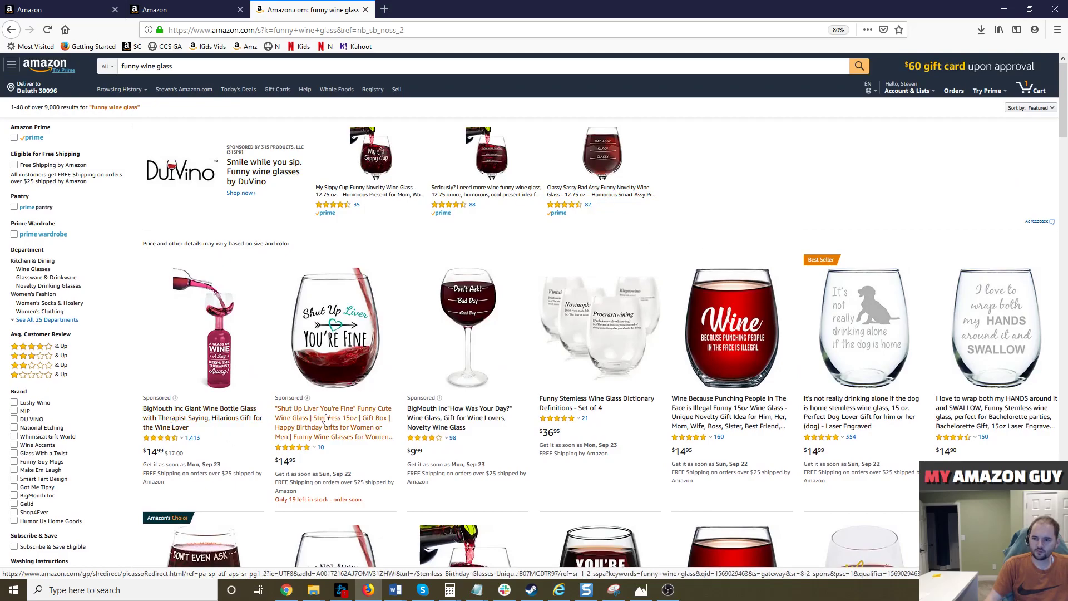
scroll(413, 392, down, 1)
click(156, 7)
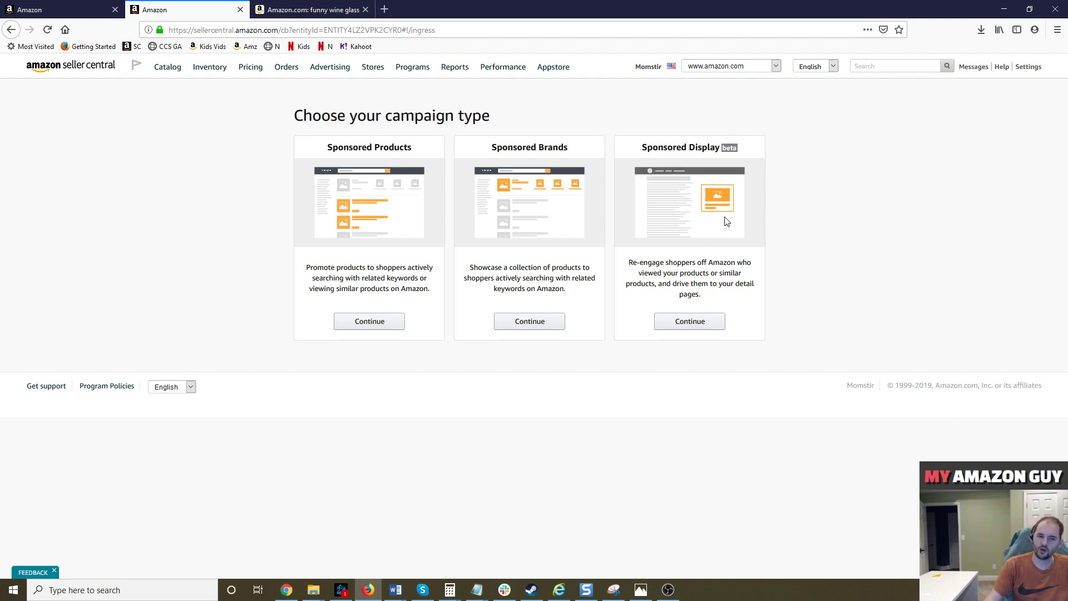
Recheck the wine-glass results, highlight the Sponsored Display description, then return to the Beta Display dashboard
click(253, 14)
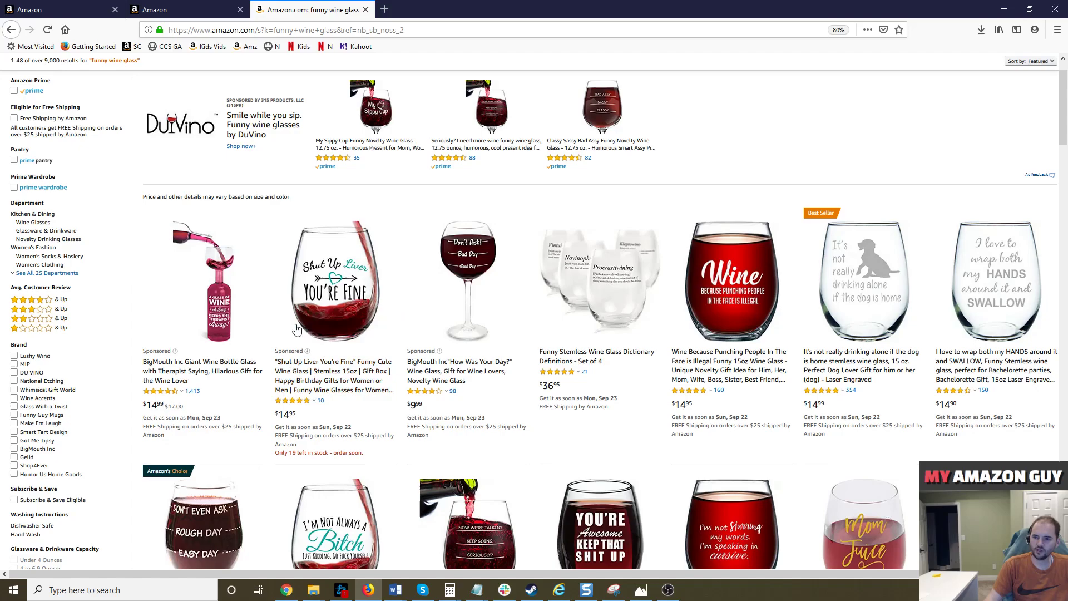
click(178, 6)
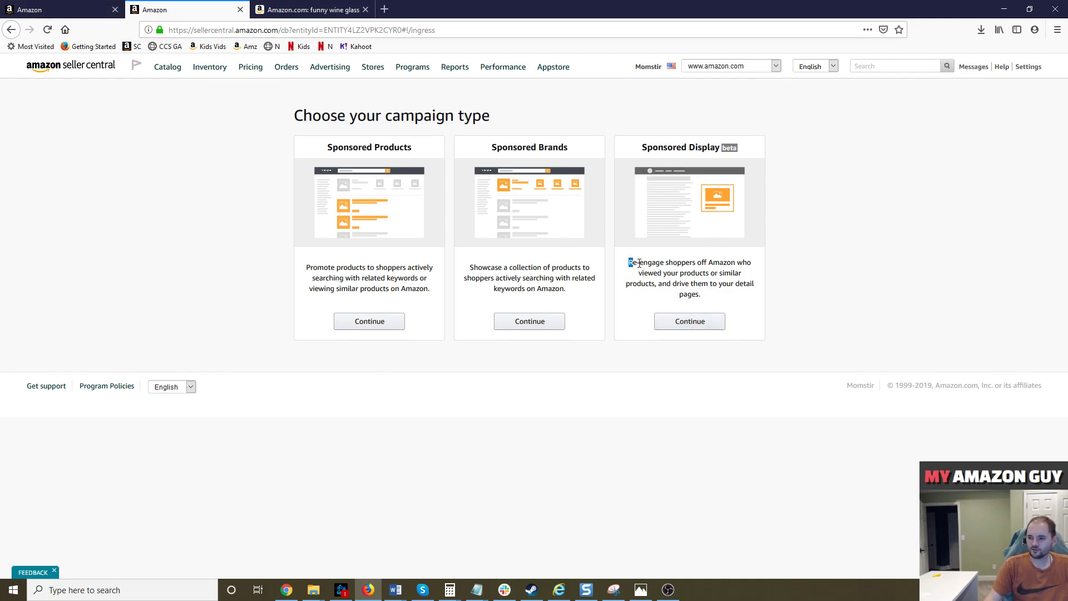
drag(638, 262, 749, 276)
click(745, 278)
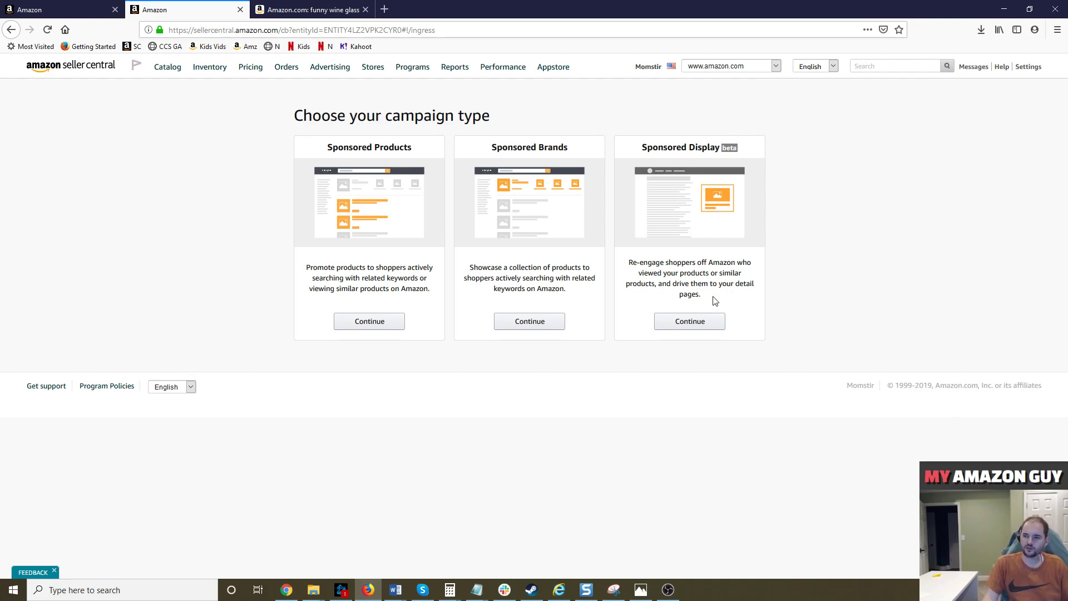
click(67, 10)
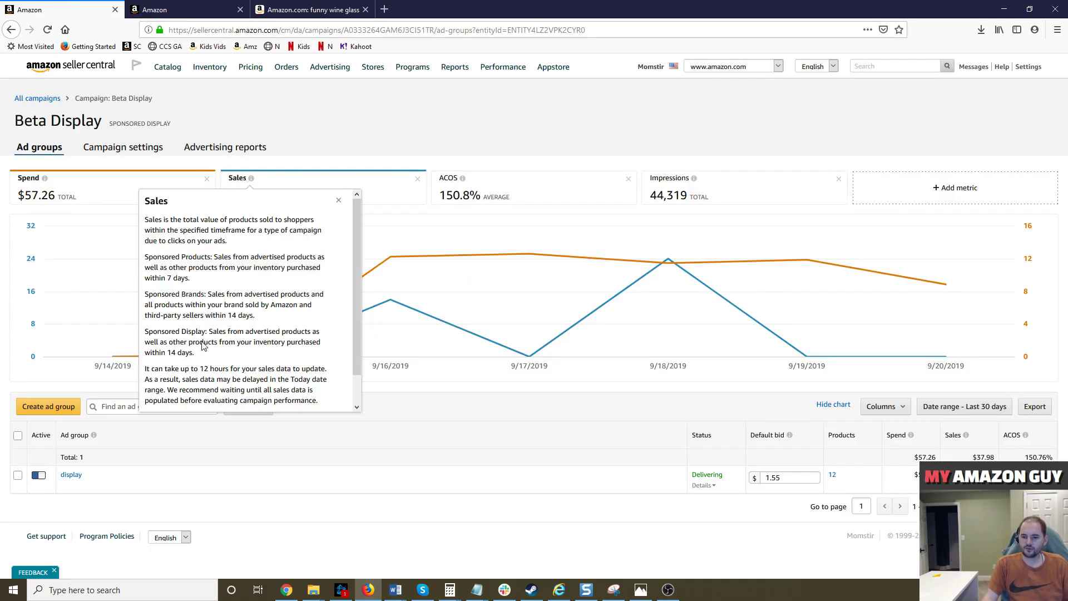
Review the display ad group's 12 products and $1.55 default bid, then return to the campaign-type chooser
click(69, 475)
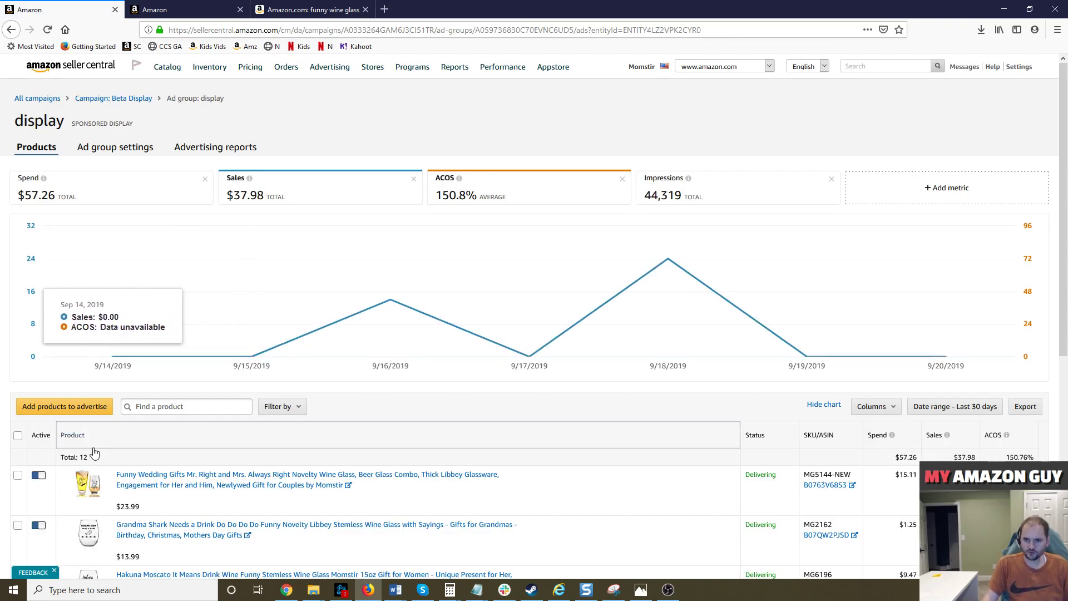
click(104, 156)
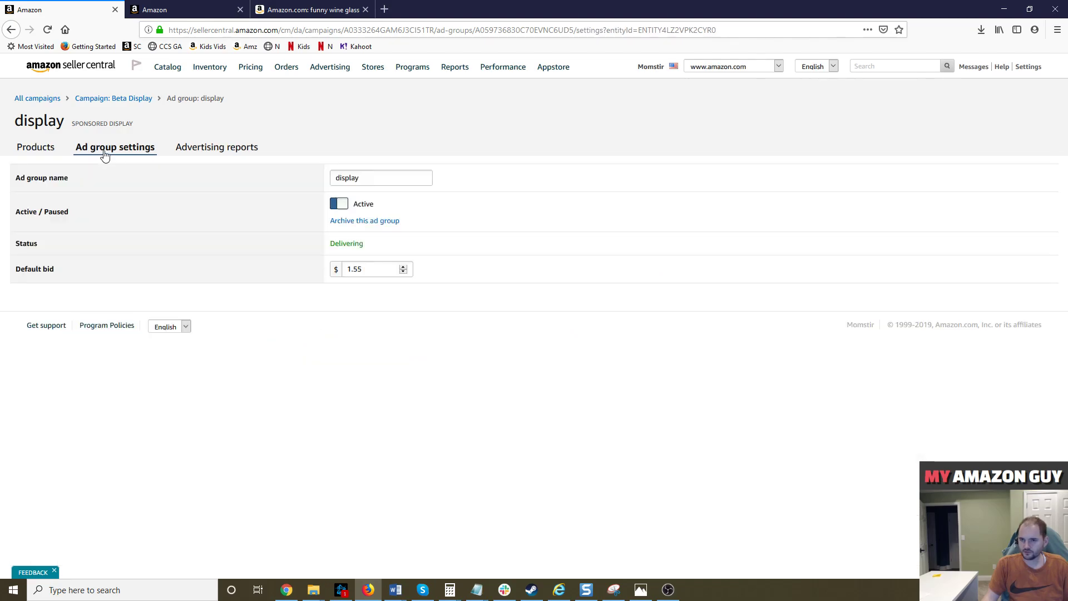
click(39, 148)
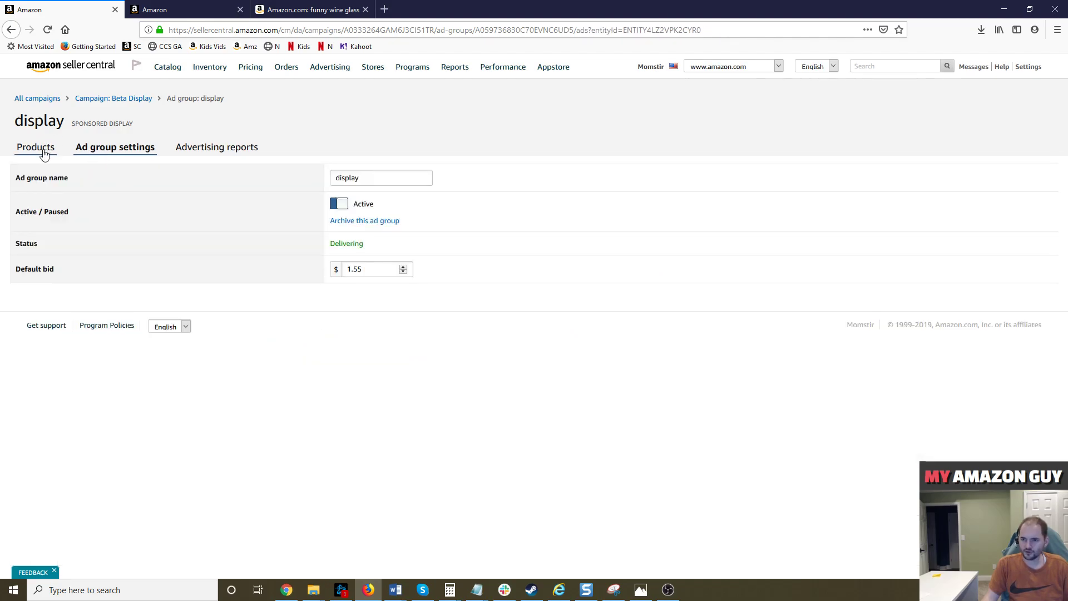
scroll(1054, 404, down, 7)
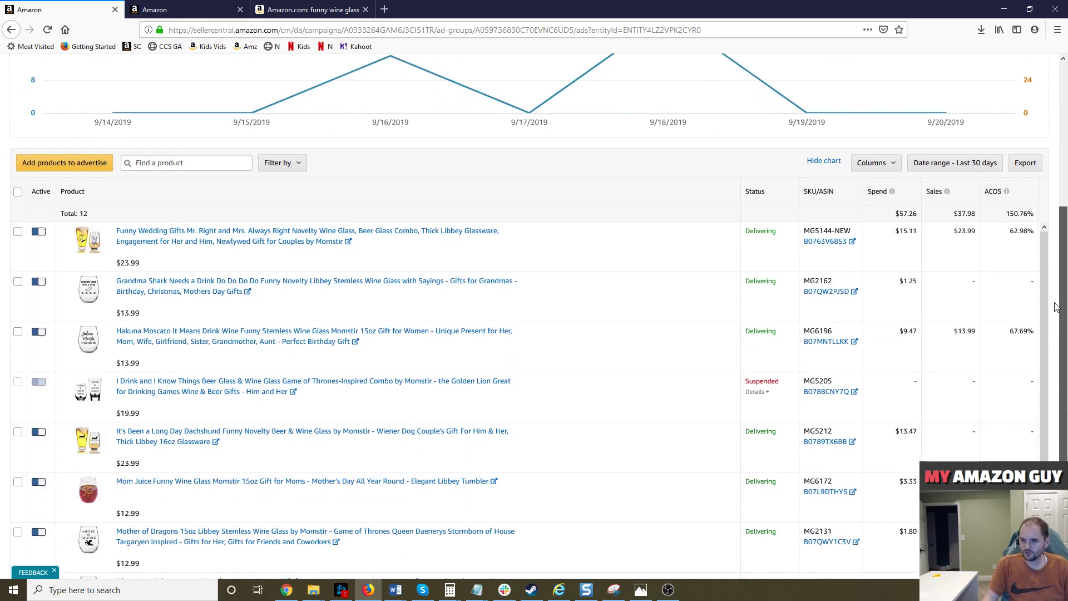
scroll(1054, 359, up, 6)
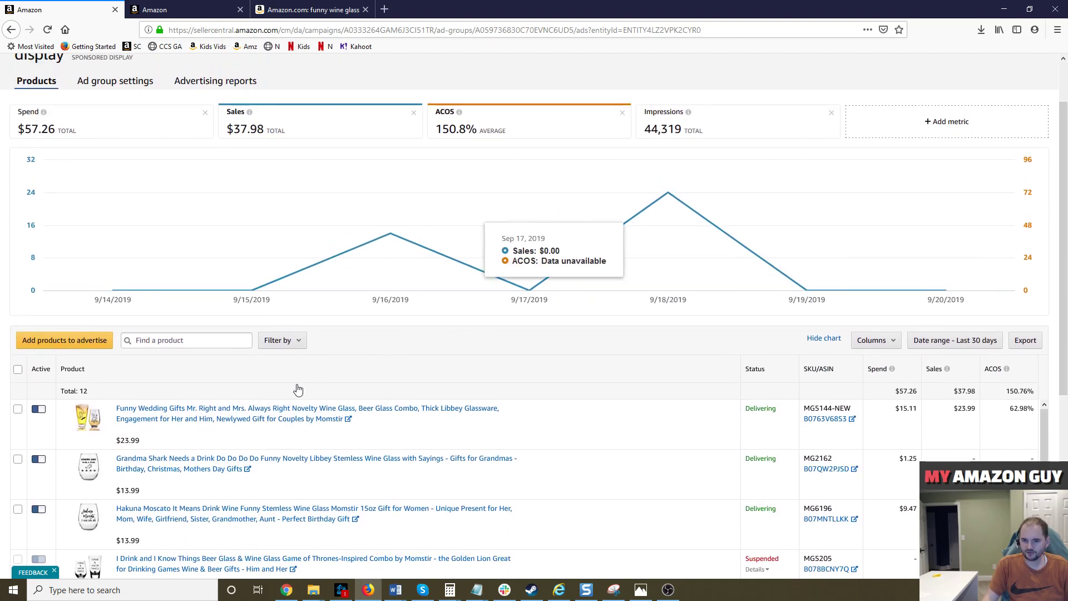
scroll(256, 354, up, 1)
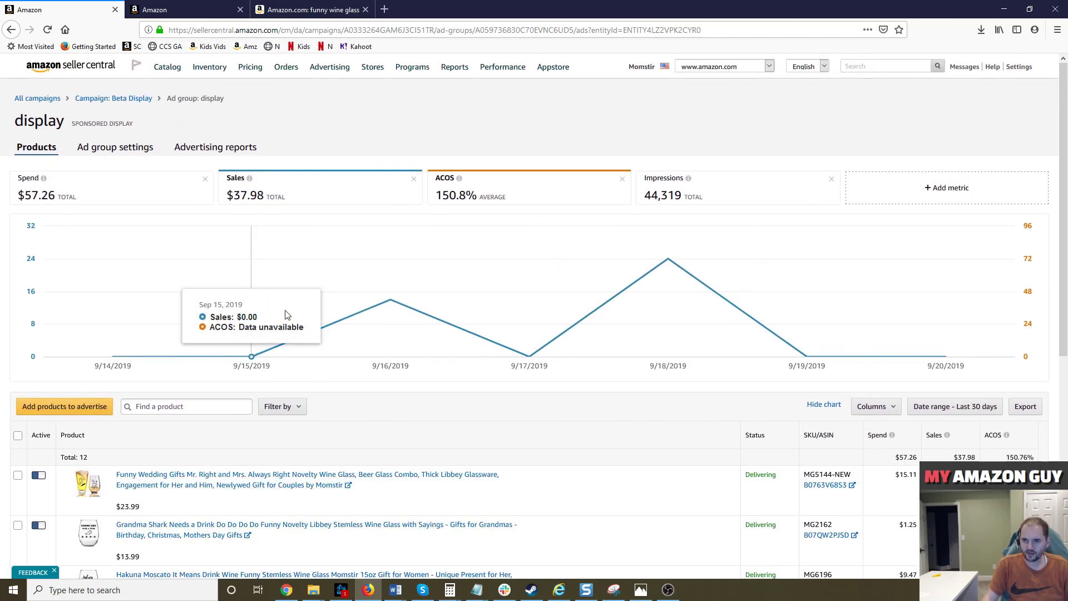
click(213, 11)
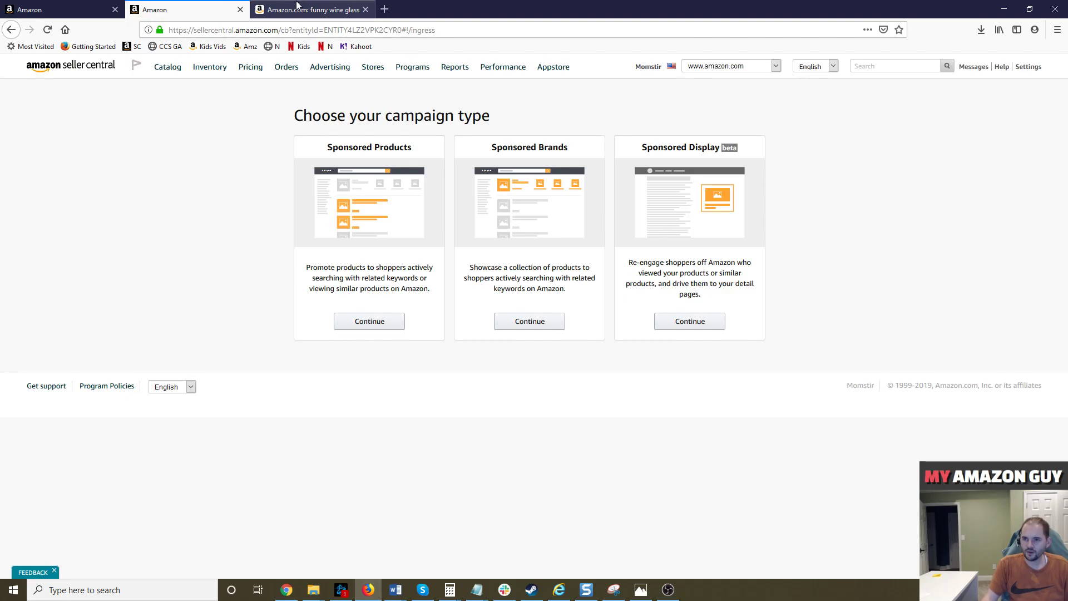
Start a Sponsored Display campaign named 'Beta test' and begin naming its ad group 'beta test display'
click(706, 326)
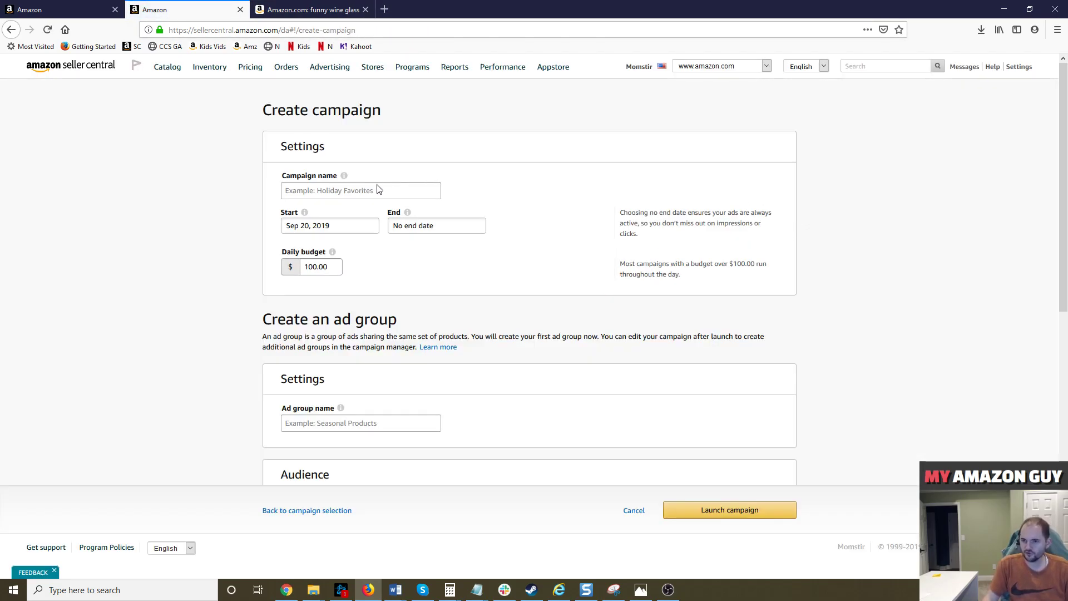
click(349, 192)
text(Beta te)
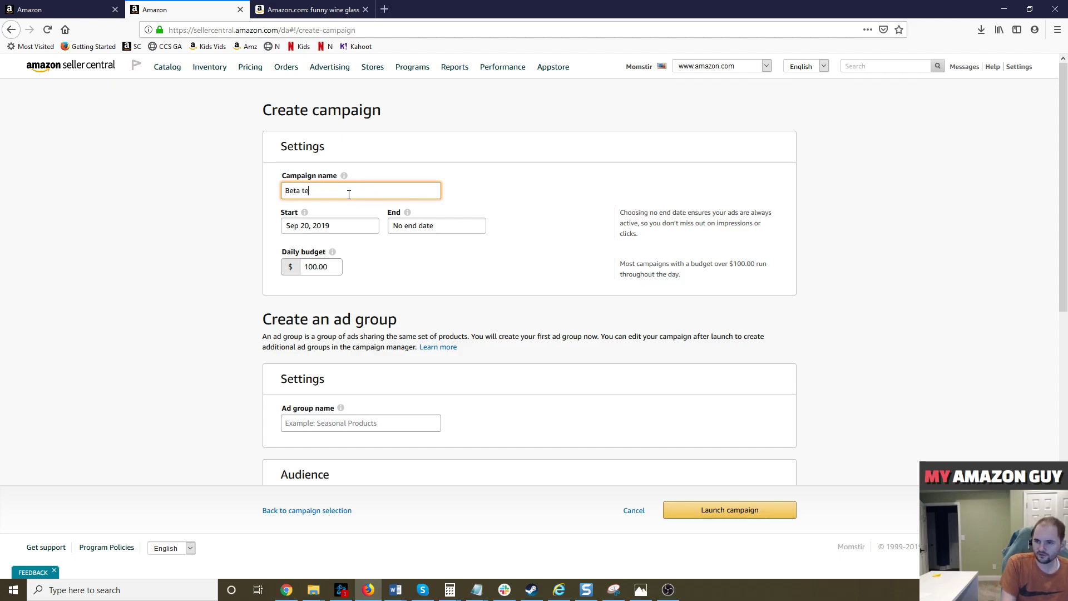
text(st)
scroll(396, 300, down, 3)
click(323, 255)
text(b)
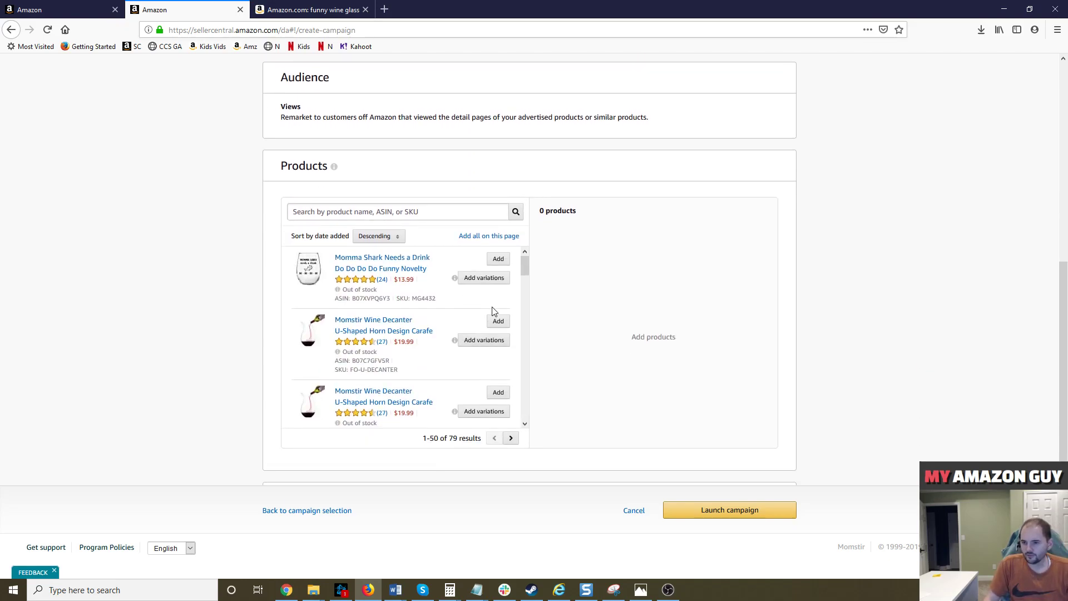
Add the Momma Shark wine glass as the advertised product, then revisit the display ad group dashboard
click(498, 259)
scroll(656, 295, down, 2)
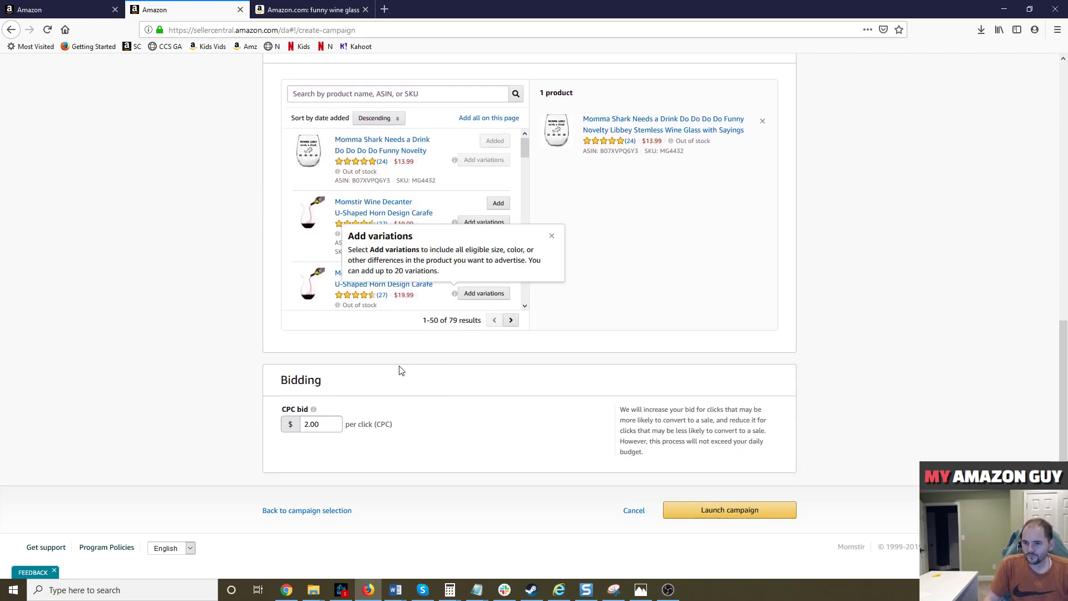
click(346, 423)
scroll(598, 428, up, 4)
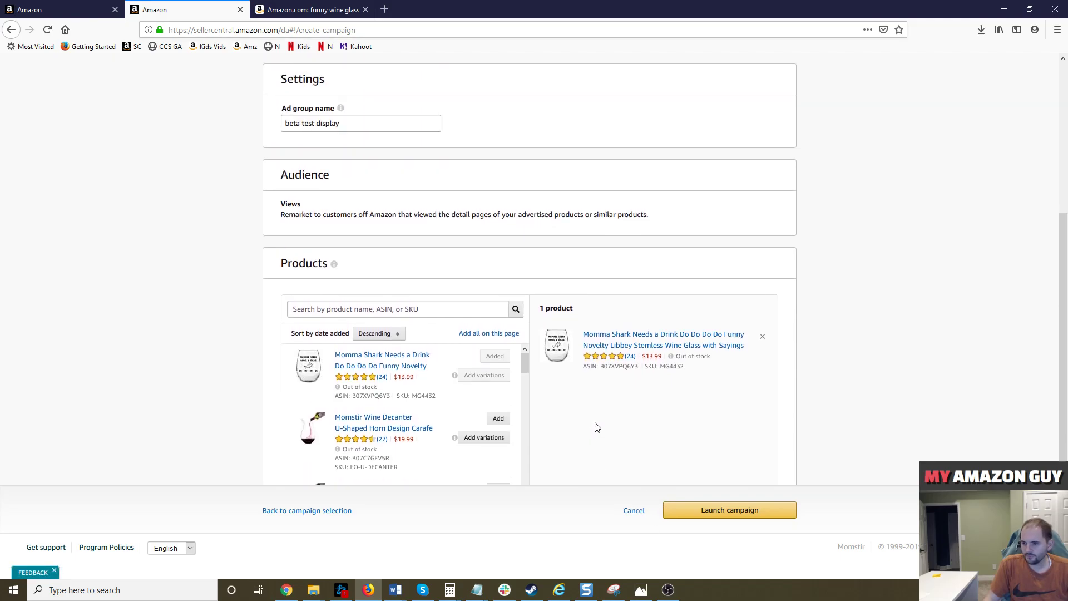
scroll(607, 423, down, 3)
scroll(665, 406, up, 4)
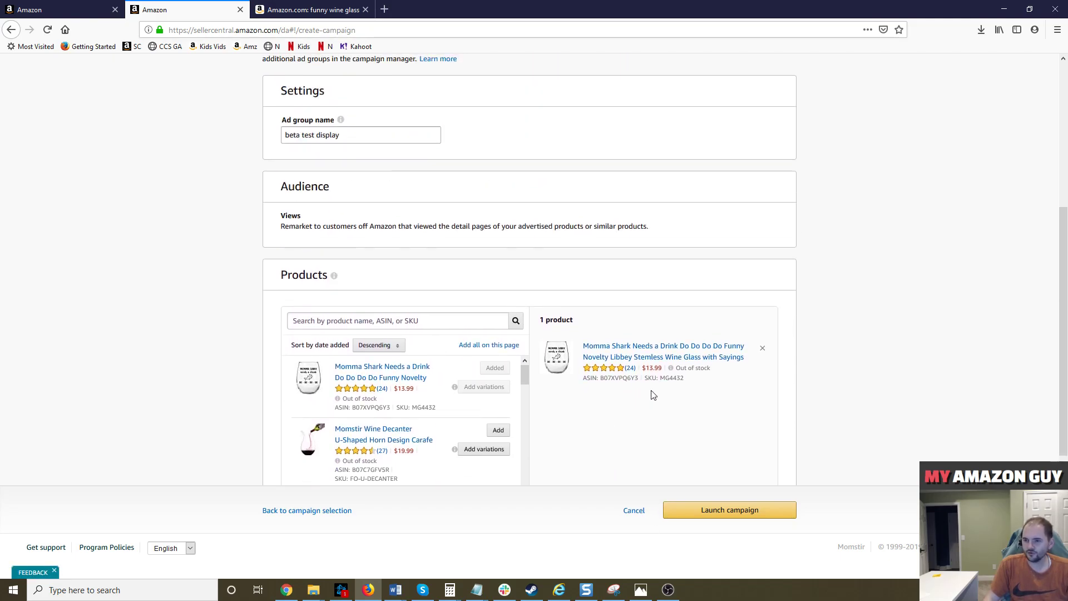
scroll(650, 394, up, 5)
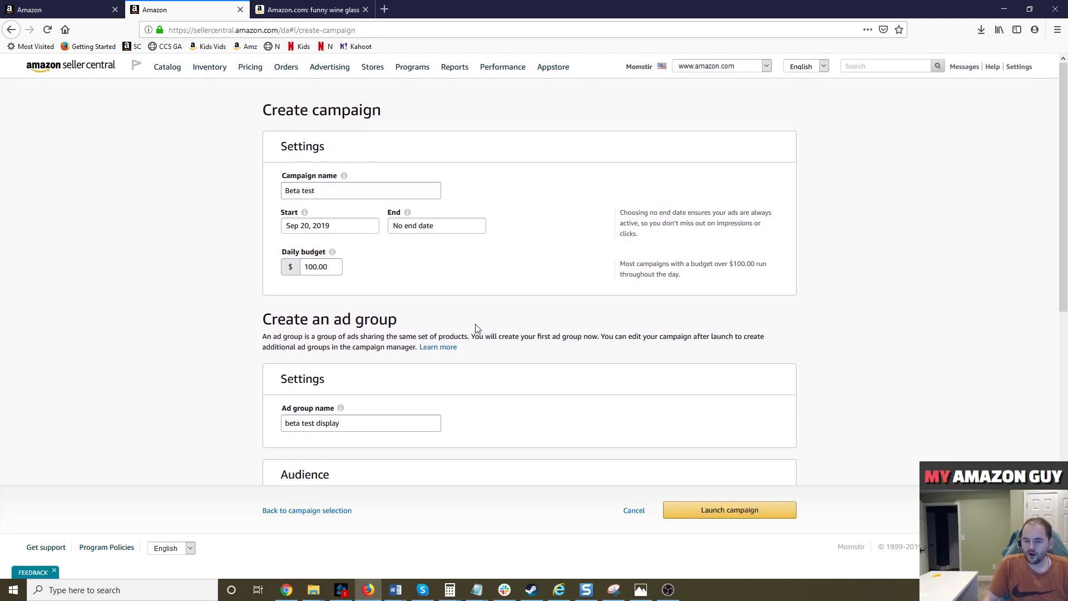
click(53, 6)
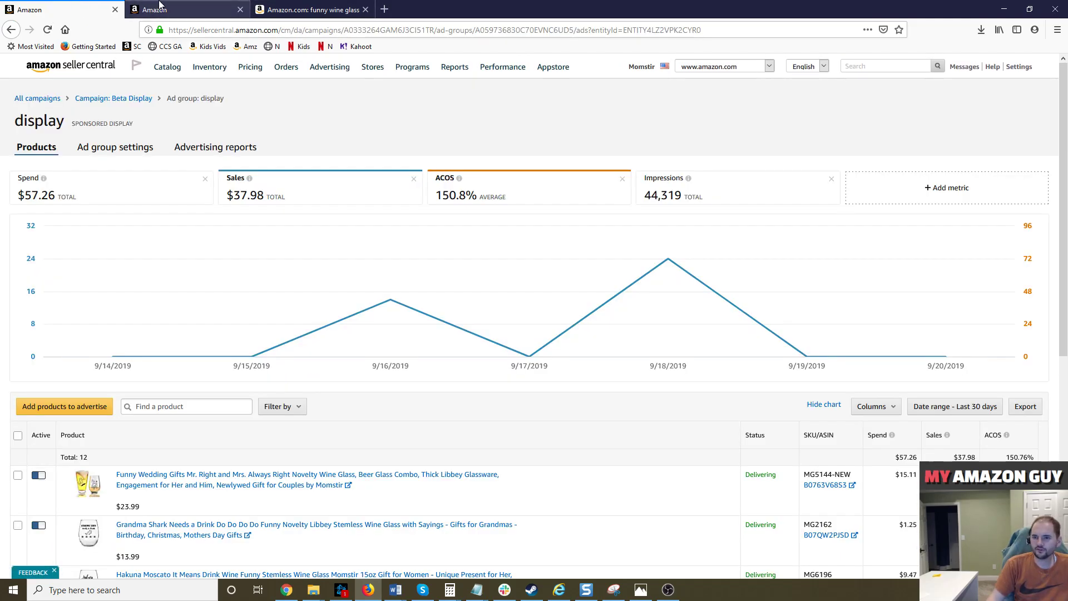
Glance at the wine-glass results and the ad group dashboard, then reopen the Beta test draft form
click(285, 6)
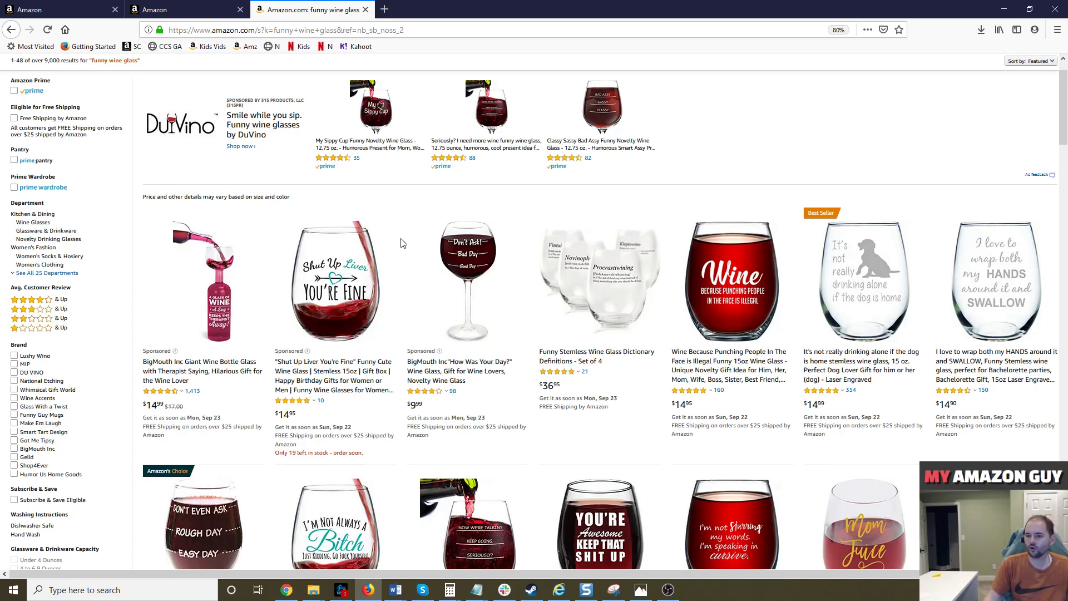
click(183, 10)
click(56, 6)
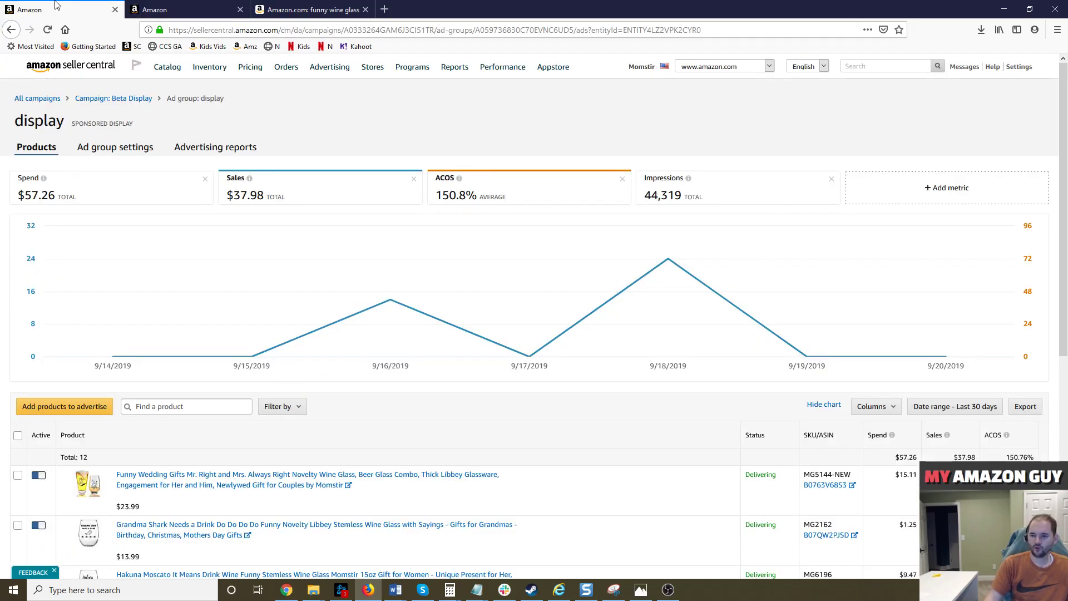
click(167, 9)
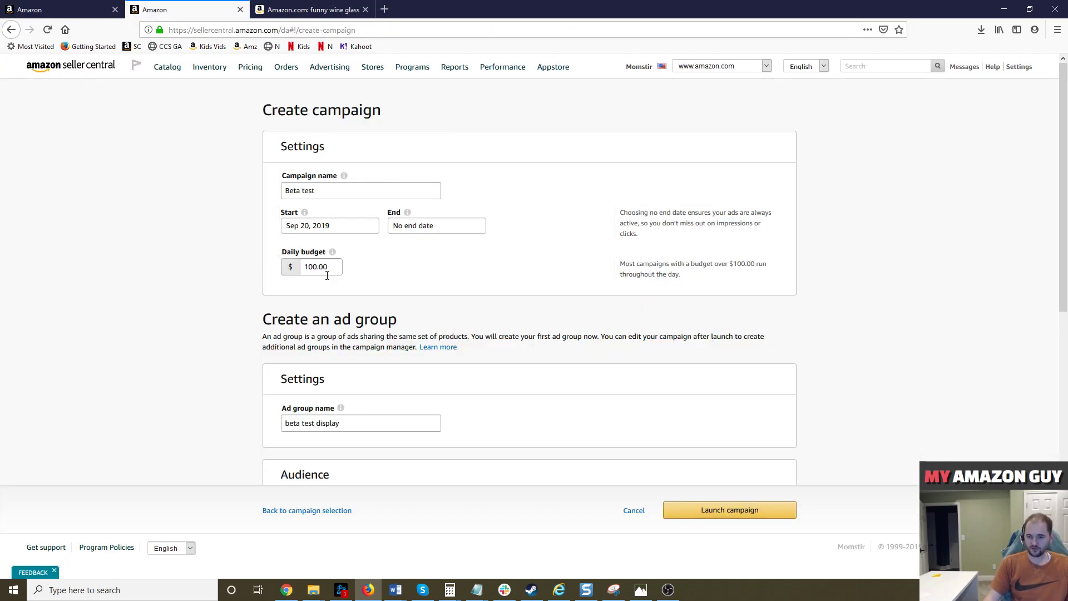
click(333, 253)
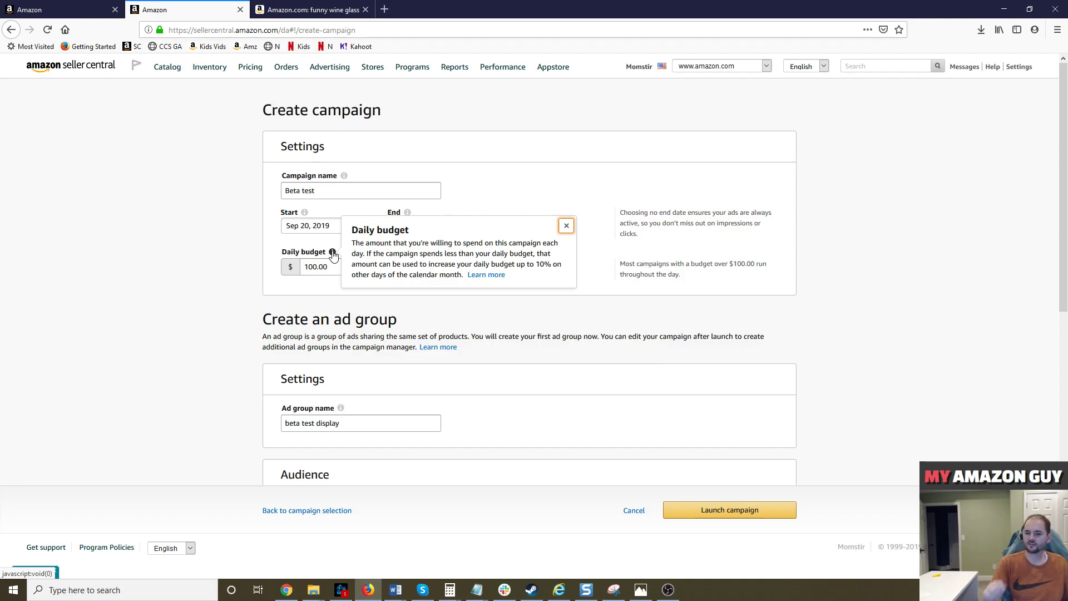
click(284, 263)
drag(276, 253, 227, 262)
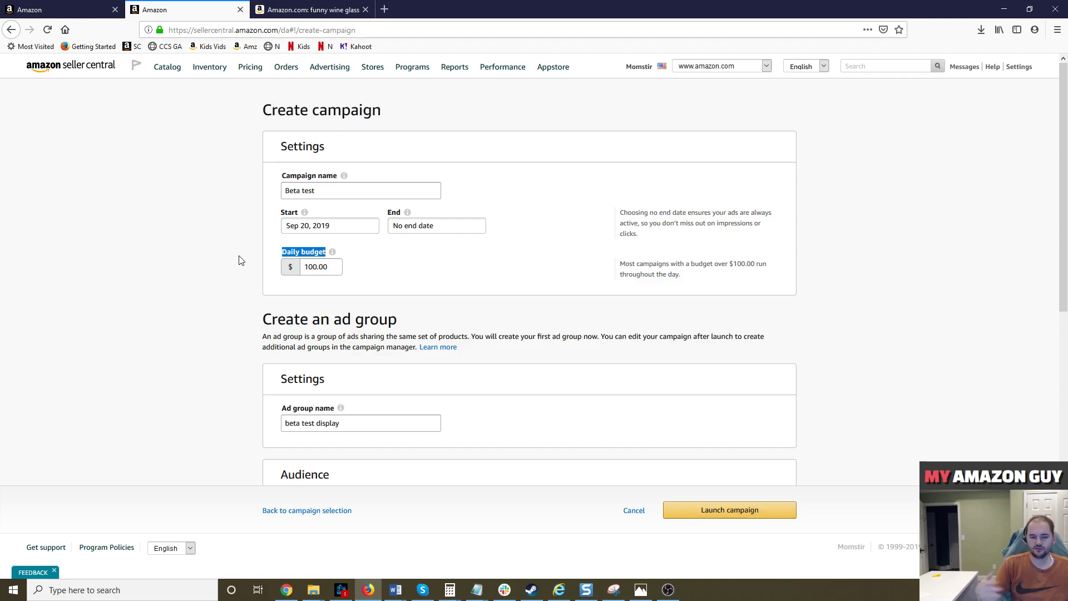
click(163, 184)
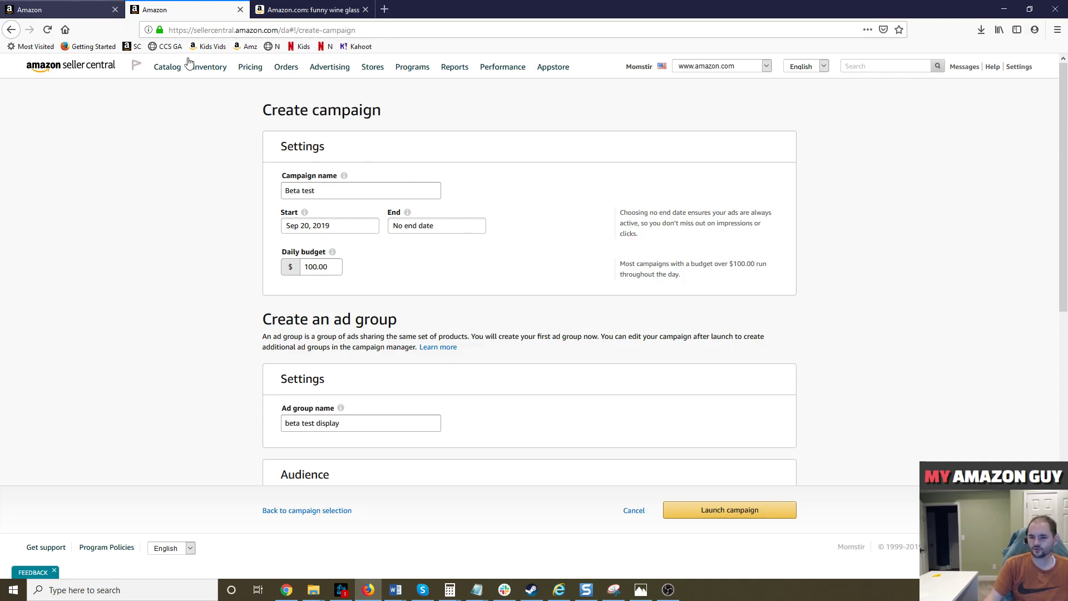
drag(1066, 214, 1053, 466)
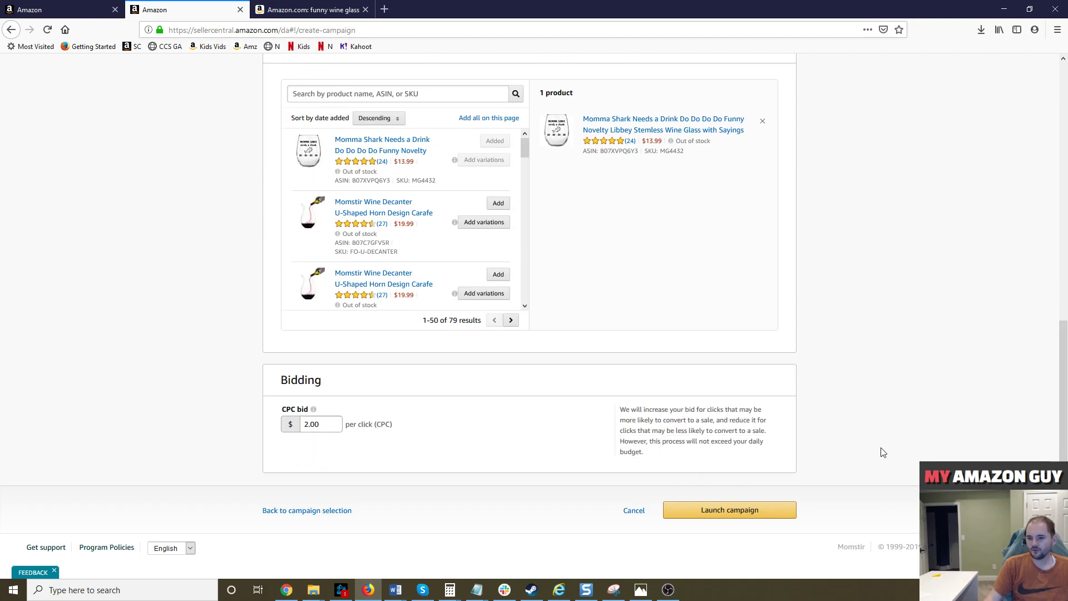
Select the draft's 2.00 CPC bid and leave it unchanged
drag(329, 425, 305, 420)
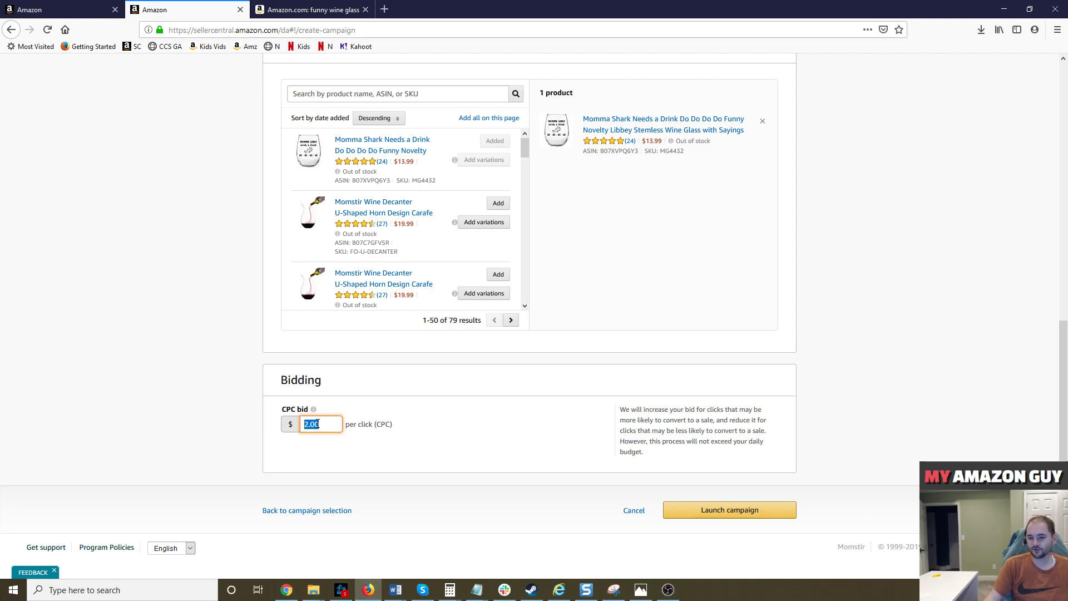
drag(324, 424, 299, 425)
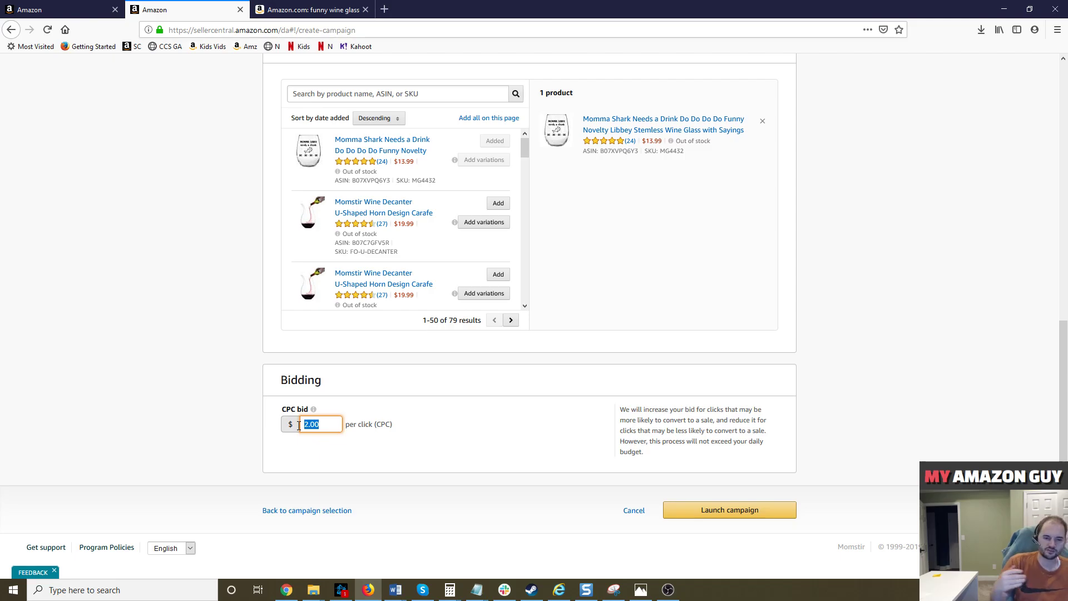
click(342, 403)
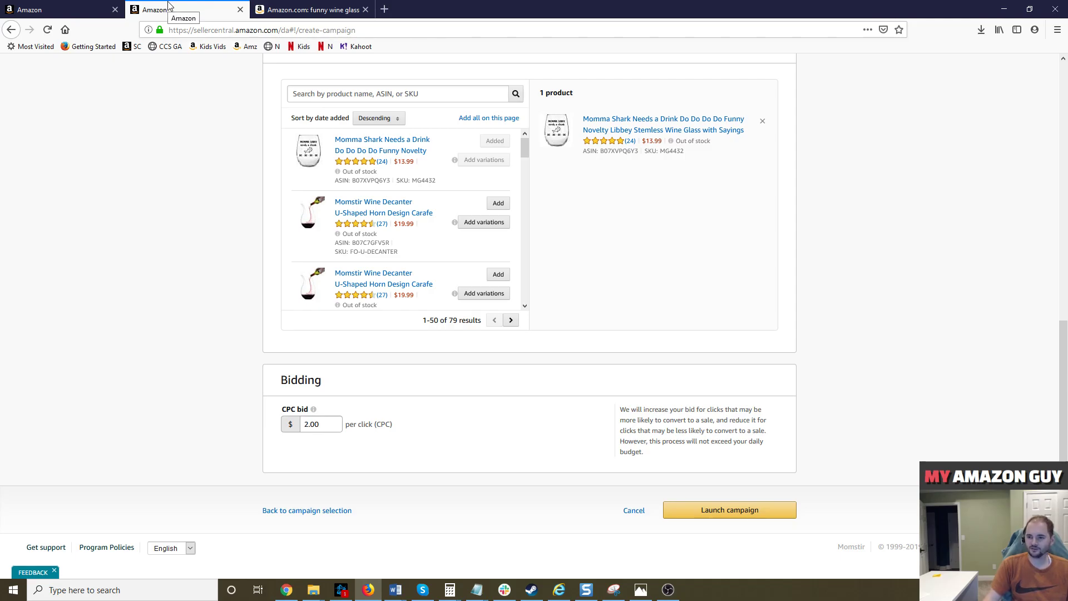
Go back from the draft form to the campaign-type chooser and highlight Sponsored Products, then Sponsored Brands
click(109, 9)
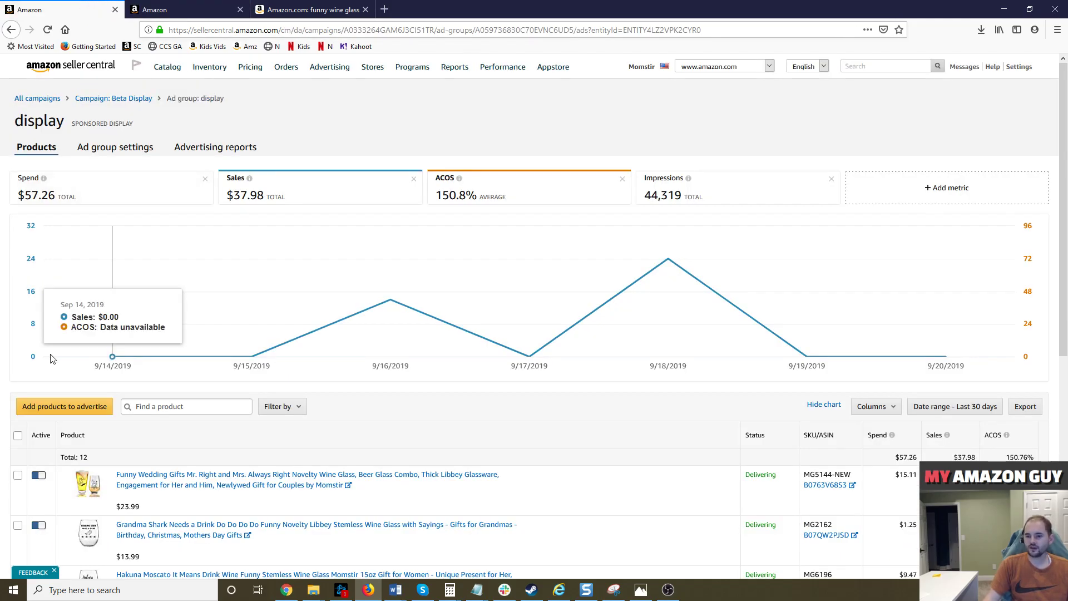
click(183, 10)
scroll(9, 34, up, 4)
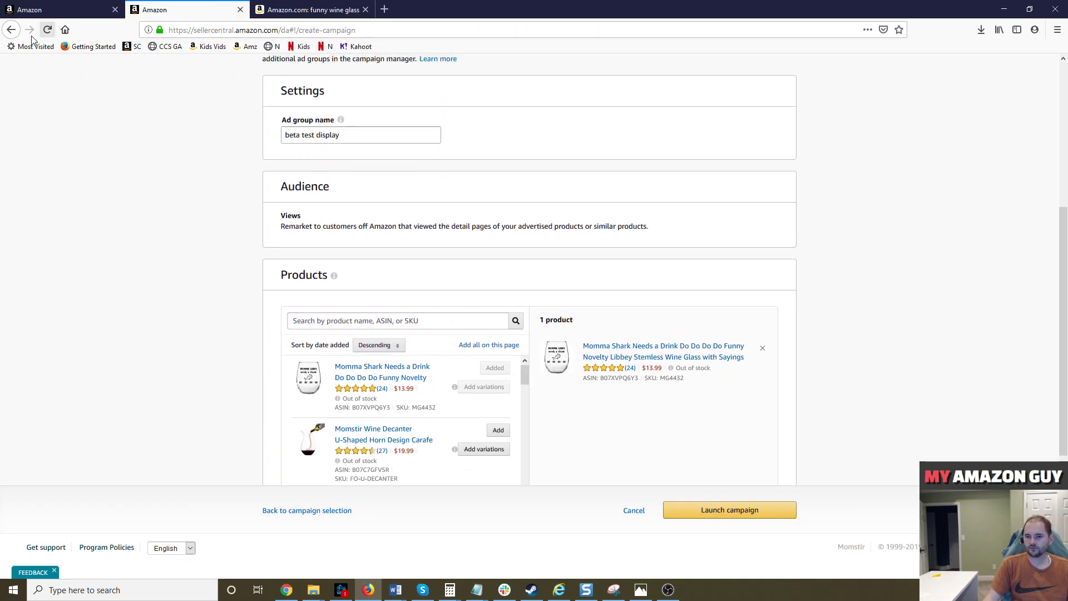
click(8, 31)
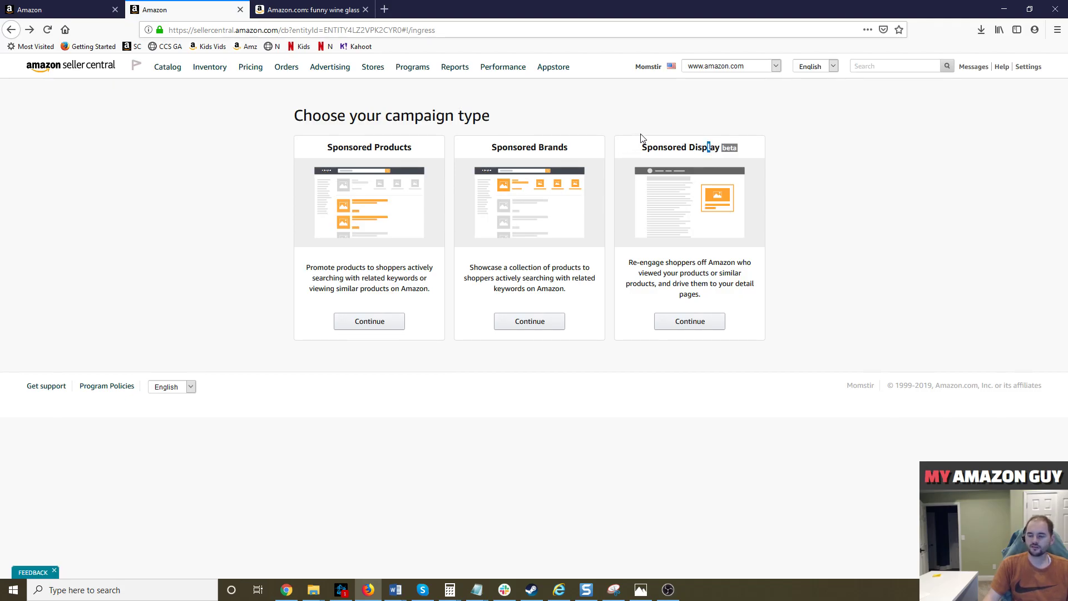
drag(327, 148, 435, 147)
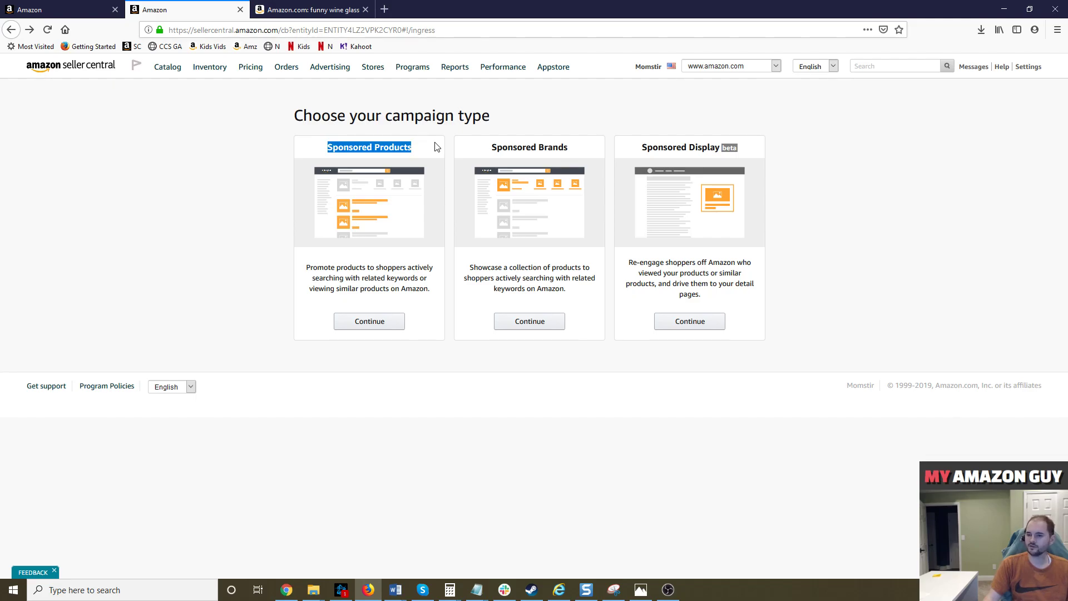
drag(492, 148, 577, 140)
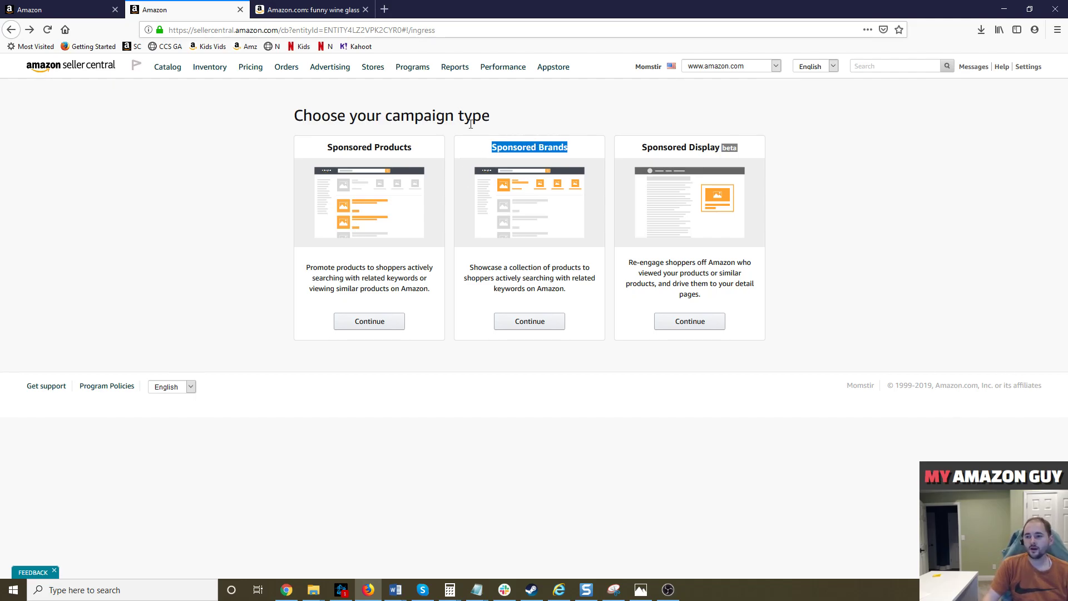
click(533, 113)
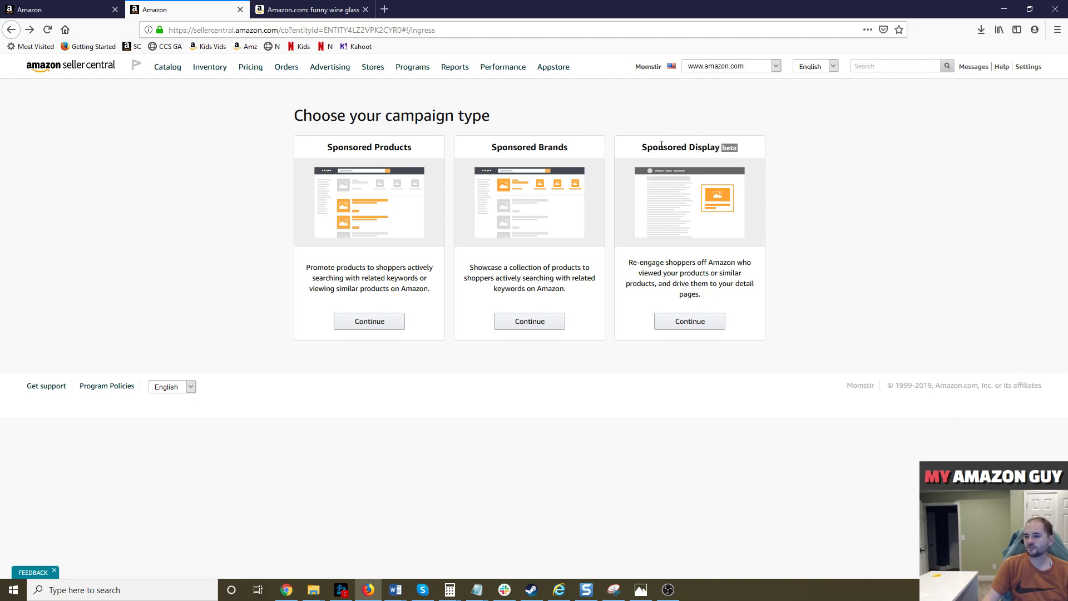
drag(653, 146, 717, 143)
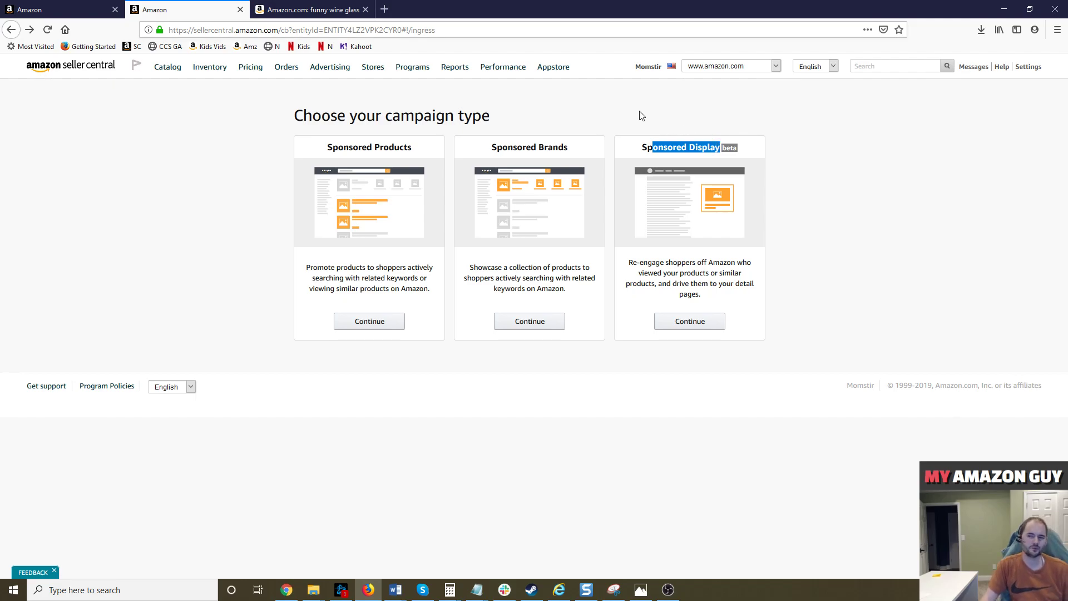
Clear the Sponsored Display heading selection and open a new browser tab
click(414, 159)
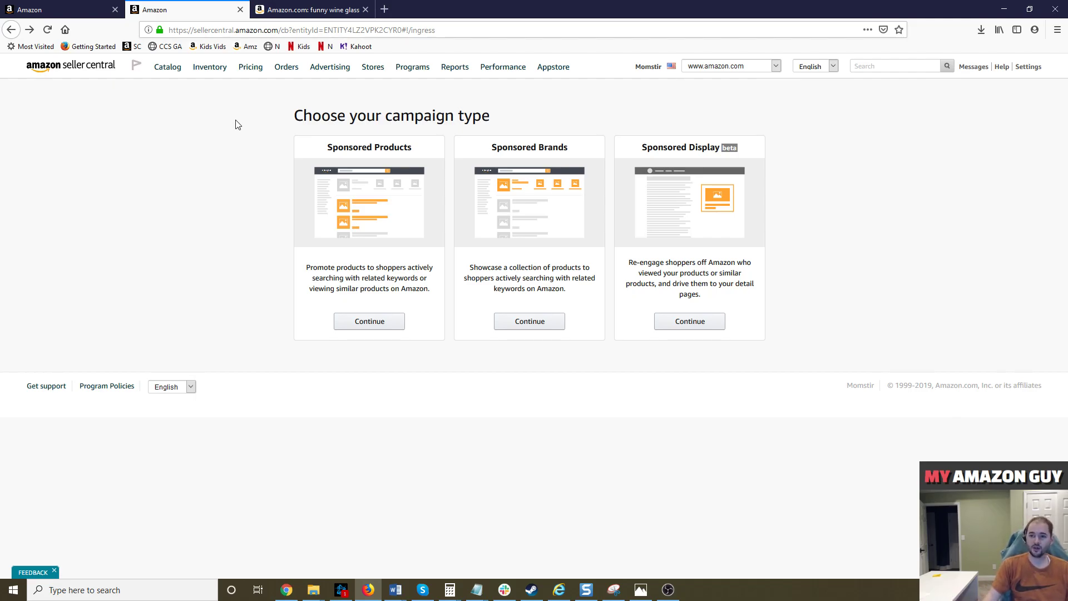
click(384, 9)
Enter myamazonguy.com in the new tab's address bar
text(myamazonguy.c)
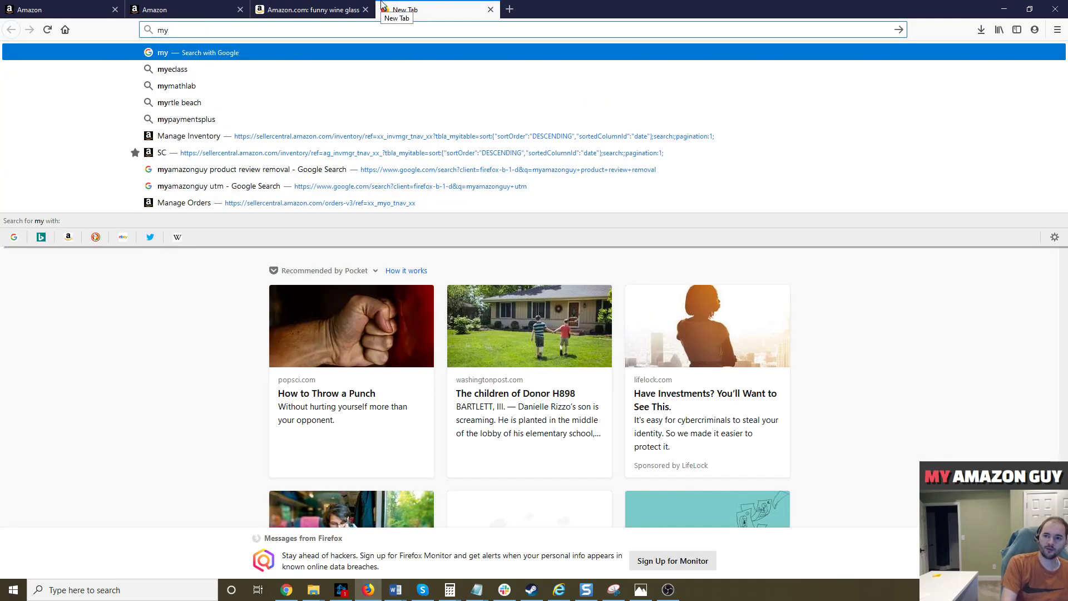